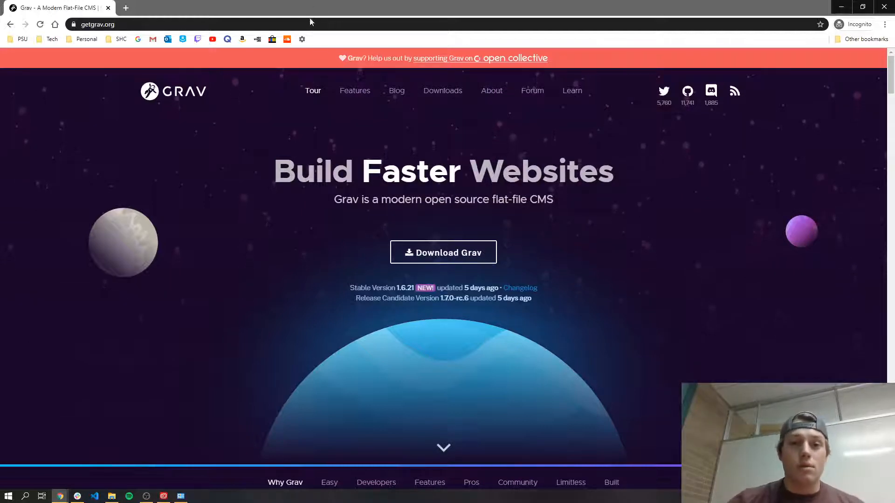
Step: Load the site's /gravcms/admin login page in a new Chrome tab
{"action": "left_click", "coordinate": [126, 8]}
{"action": "type", "text": "collinkcol"}
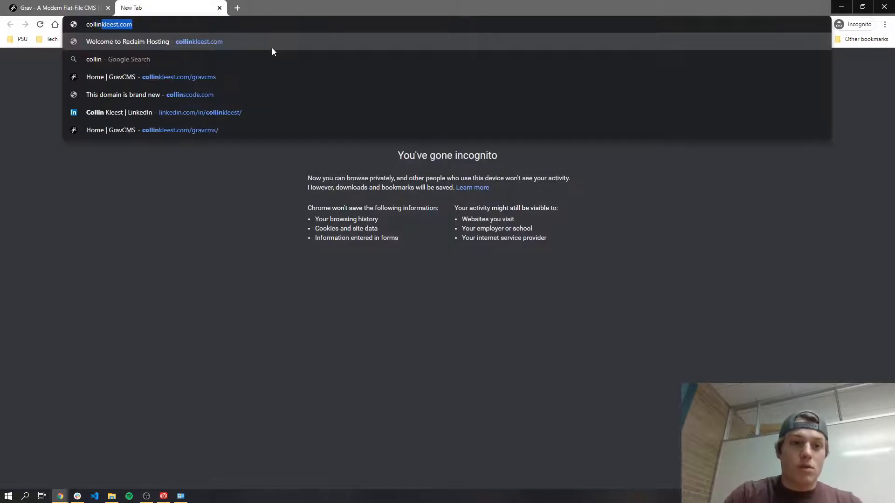
{"action": "key", "text": "BackSpace"}
{"action": "key", "text": "BackSpace"}
{"action": "key", "text": "BackSpace"}
{"action": "type", "text": "leest.com/"}
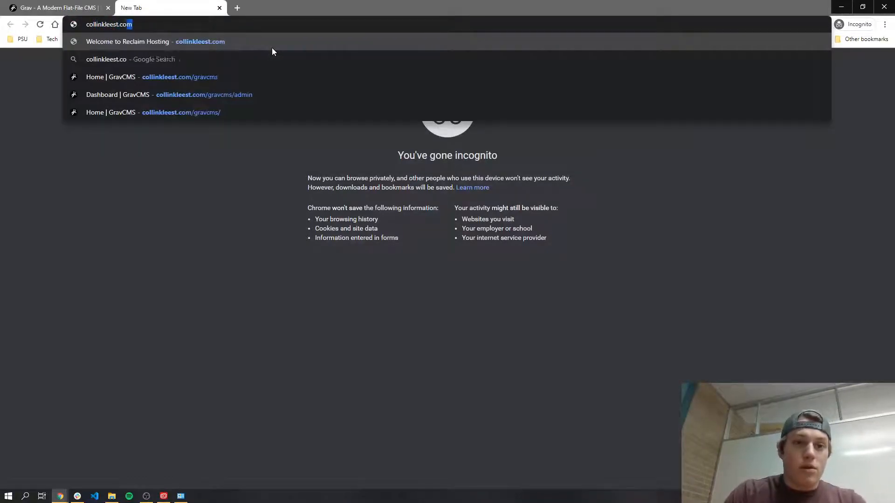
{"action": "type", "text": "gravcms/admin"}
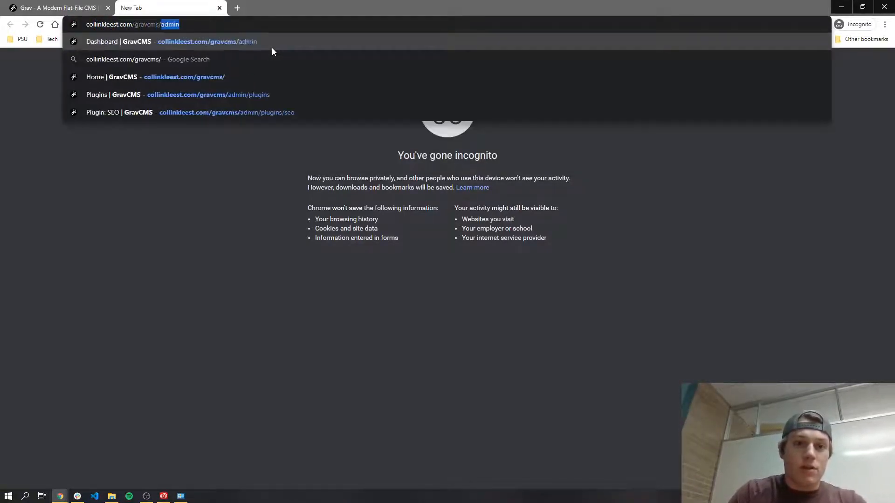
{"action": "key", "text": "Return"}
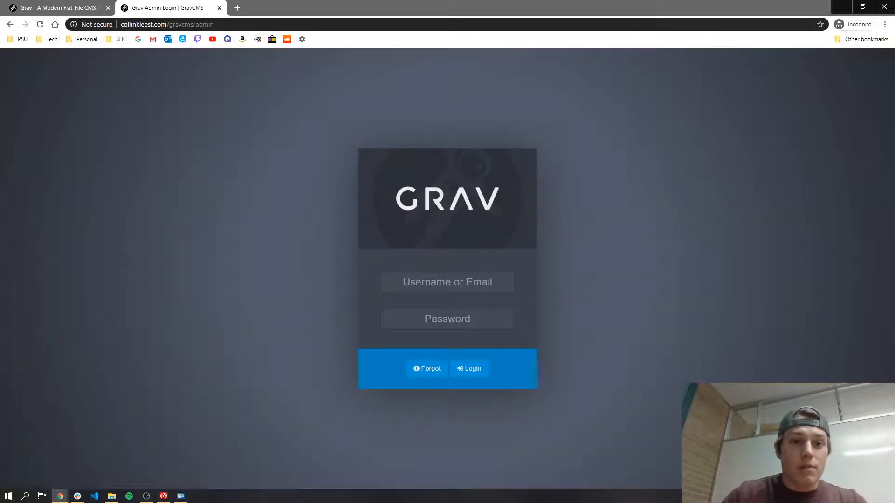
Step: Copy the site's base address and open the GravCMS home page in another tab
{"action": "left_click_drag", "start_coordinate": [196, 24], "coordinate": [121, 24]}
{"action": "key", "text": "ctrl+c"}
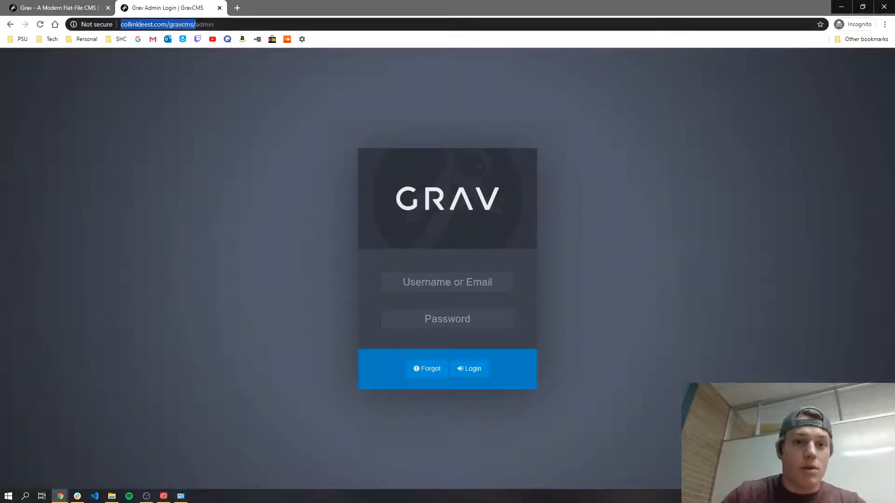
{"action": "left_click", "coordinate": [235, 8]}
{"action": "key", "text": "ctrl+v"}
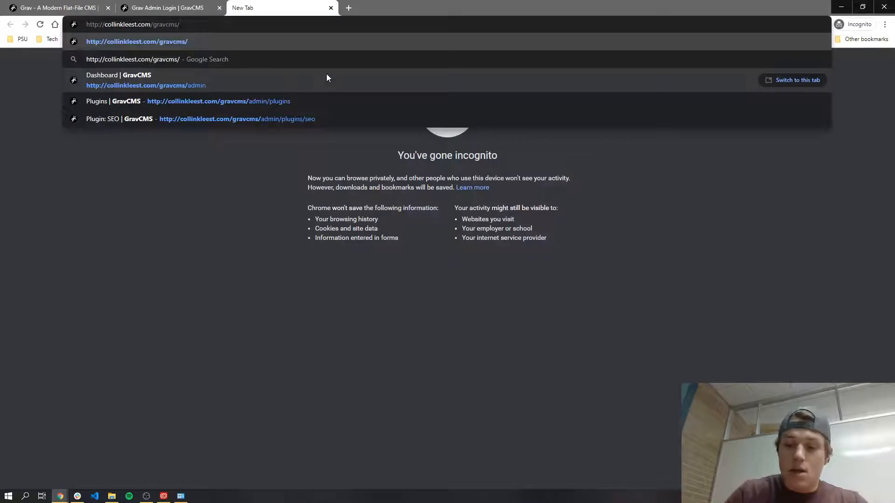
{"action": "key", "text": "Return"}
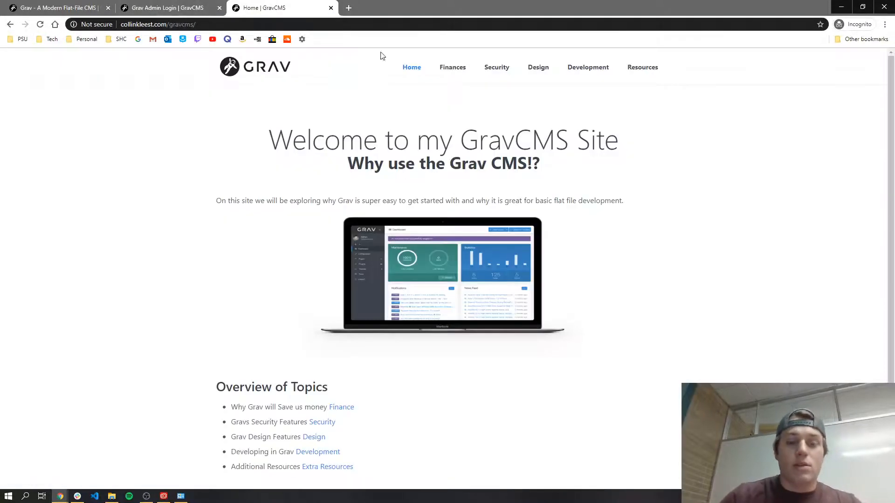
Step: Scroll through the Finances page, then view the Security page
{"action": "scroll", "coordinate": [405, 208], "scroll_direction": "down", "scroll_amount": 2}
{"action": "scroll", "coordinate": [421, 266], "scroll_direction": "up", "scroll_amount": 1}
{"action": "scroll", "coordinate": [396, 303], "scroll_direction": "down", "scroll_amount": 1}
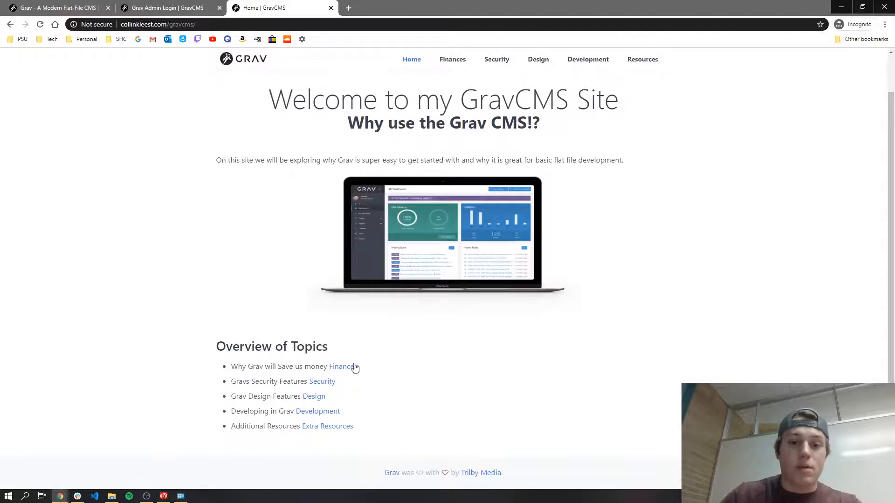
{"action": "scroll", "coordinate": [371, 296], "scroll_direction": "up", "scroll_amount": 1}
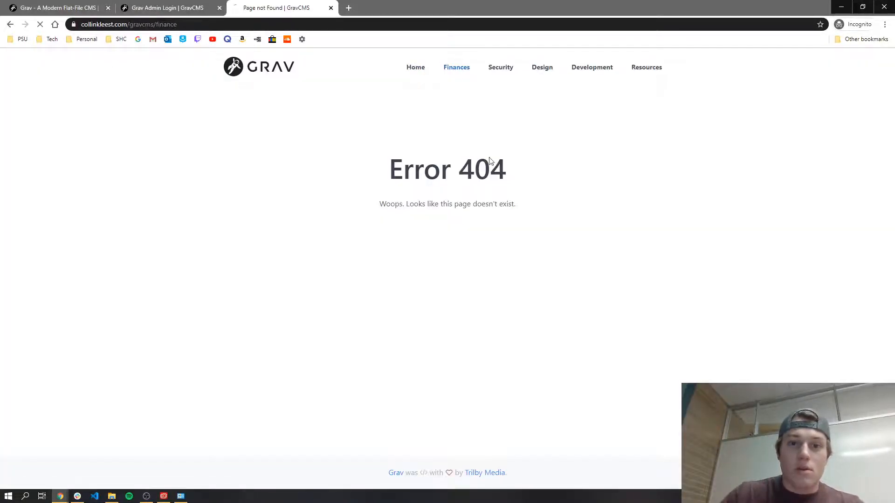
{"action": "scroll", "coordinate": [430, 163], "scroll_direction": "down", "scroll_amount": 3}
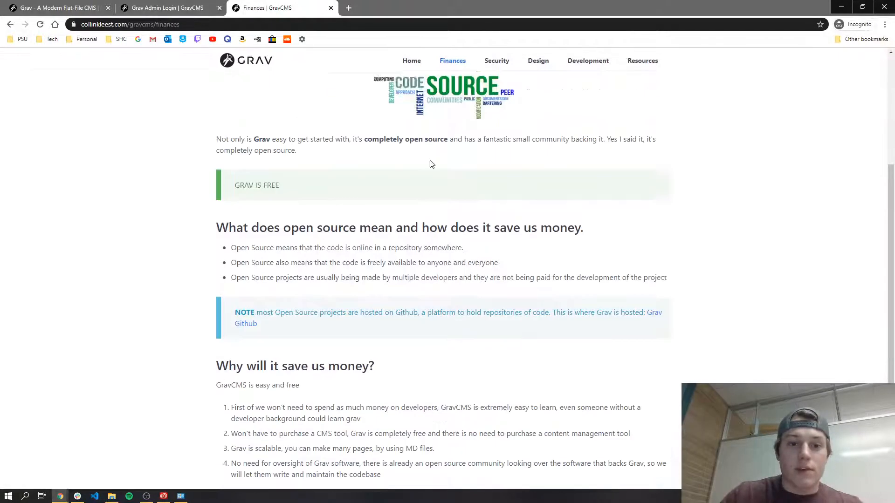
{"action": "scroll", "coordinate": [466, 135], "scroll_direction": "up", "scroll_amount": 5}
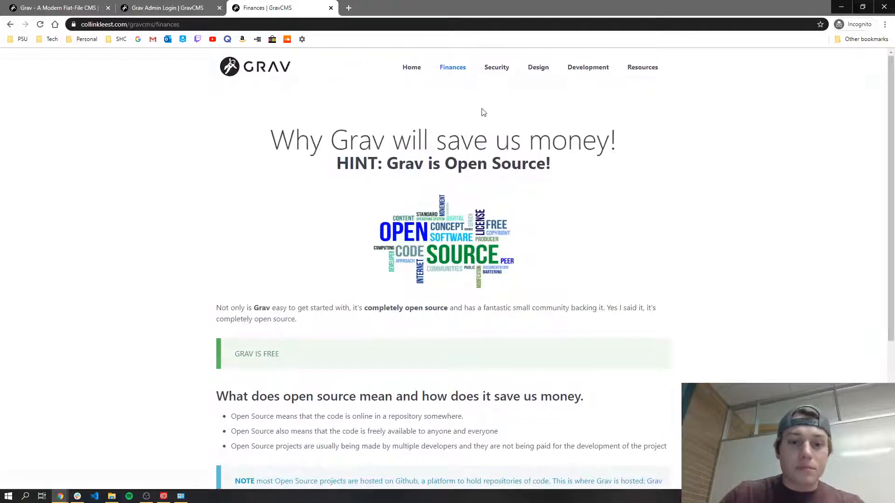
{"action": "left_click", "coordinate": [504, 69]}
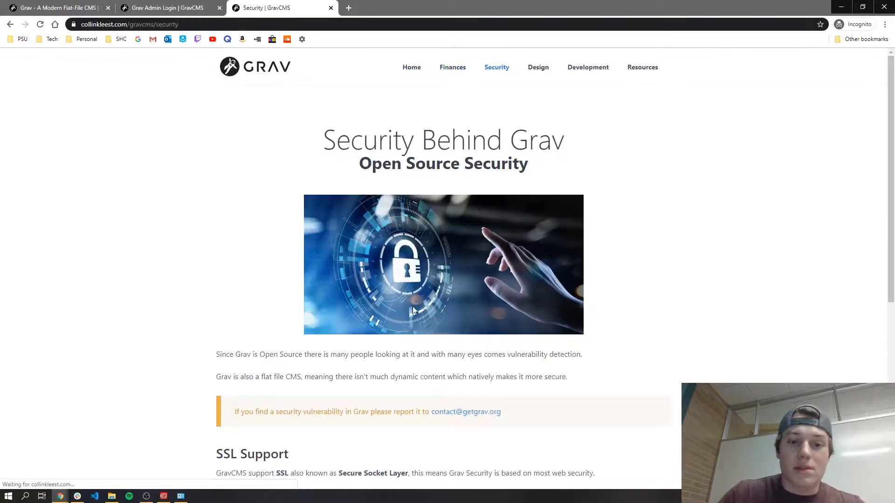
{"action": "scroll", "coordinate": [414, 311], "scroll_direction": "down", "scroll_amount": 6}
{"action": "scroll", "coordinate": [425, 235], "scroll_direction": "up", "scroll_amount": 6}
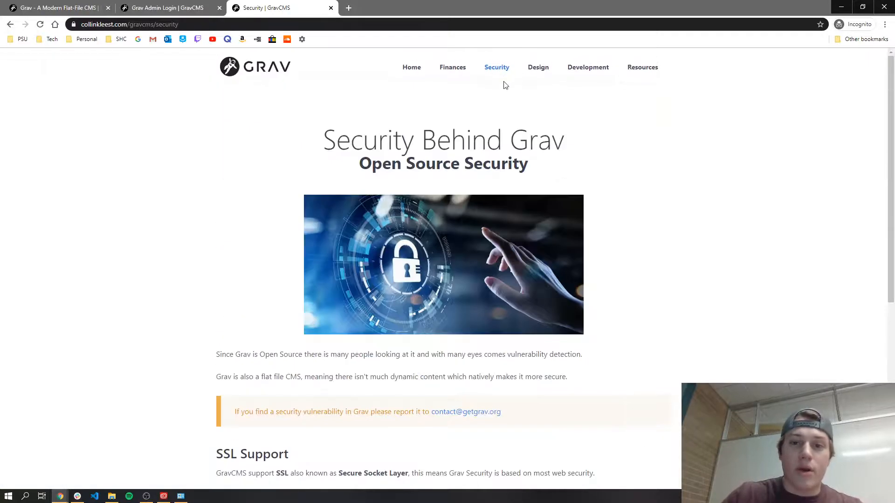
Step: View the Design, Development and Resources pages, then return to the admin login tab
{"action": "left_click", "coordinate": [539, 77]}
{"action": "scroll", "coordinate": [384, 207], "scroll_direction": "down", "scroll_amount": 12}
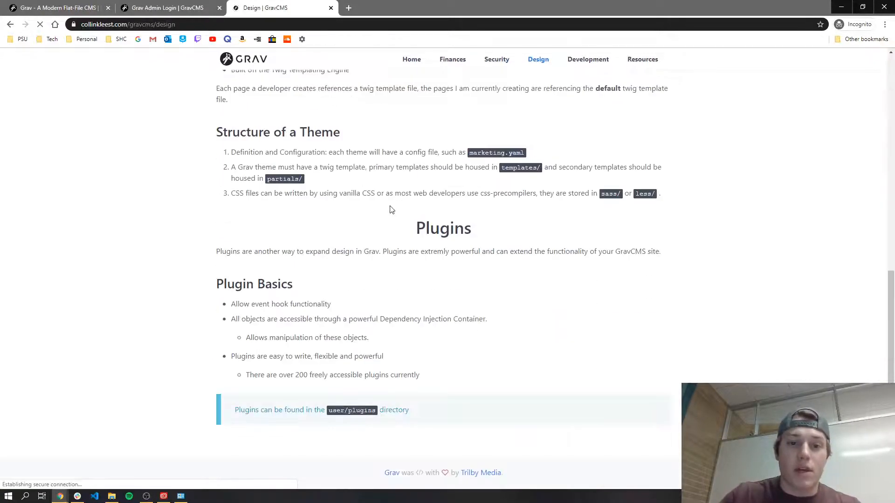
{"action": "scroll", "coordinate": [391, 210], "scroll_direction": "up", "scroll_amount": 12}
{"action": "left_click", "coordinate": [596, 79]}
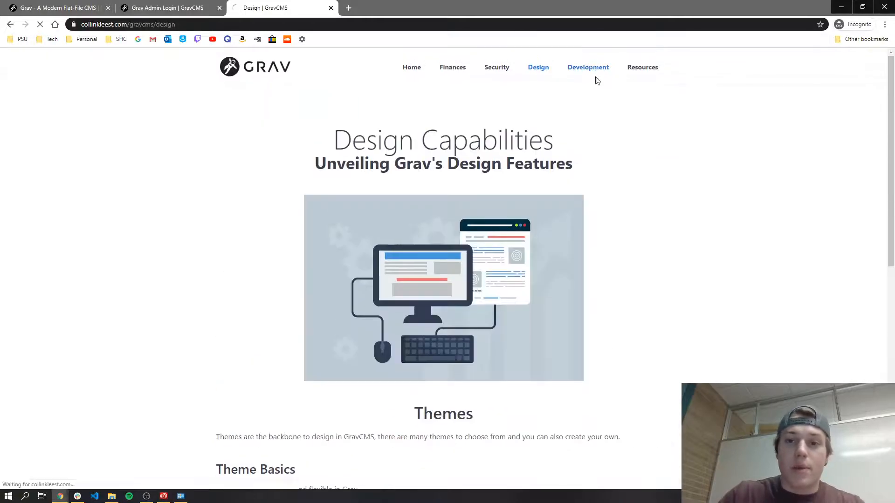
{"action": "left_click", "coordinate": [650, 68]}
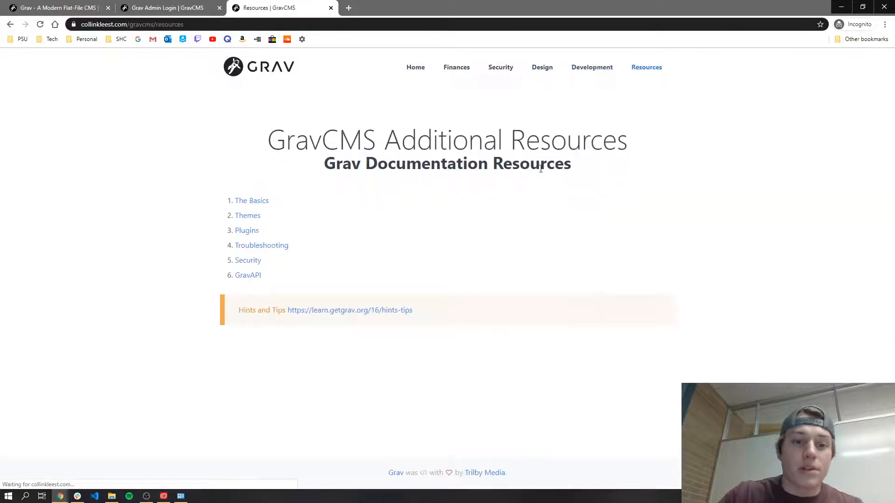
{"action": "left_click", "coordinate": [190, 5]}
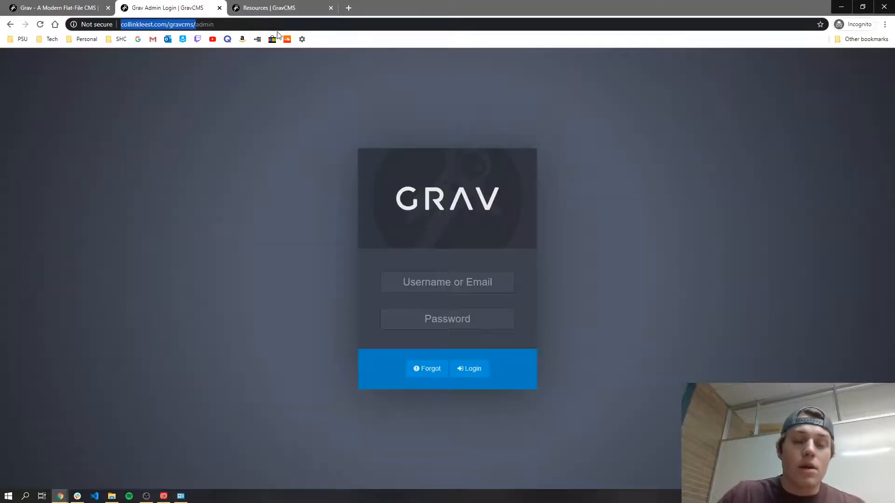
Step: Enter the administrator's email address in the Username field
{"action": "left_click", "coordinate": [255, 92]}
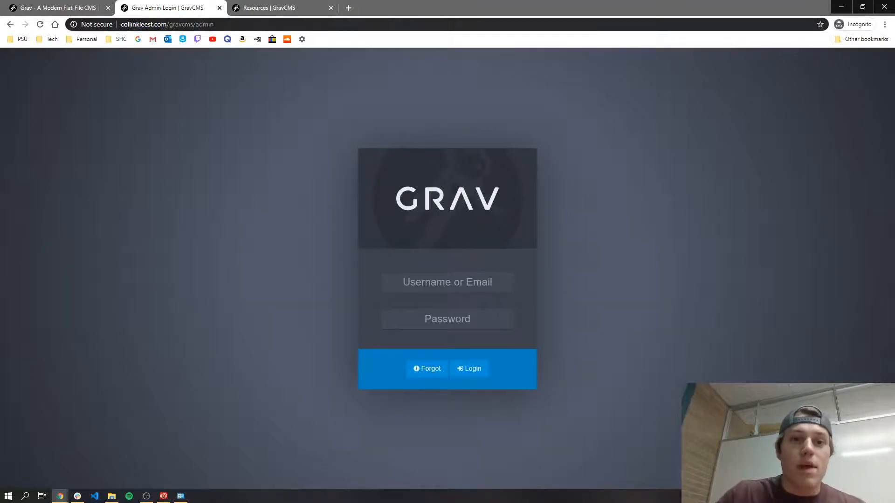
{"action": "left_click", "coordinate": [458, 288]}
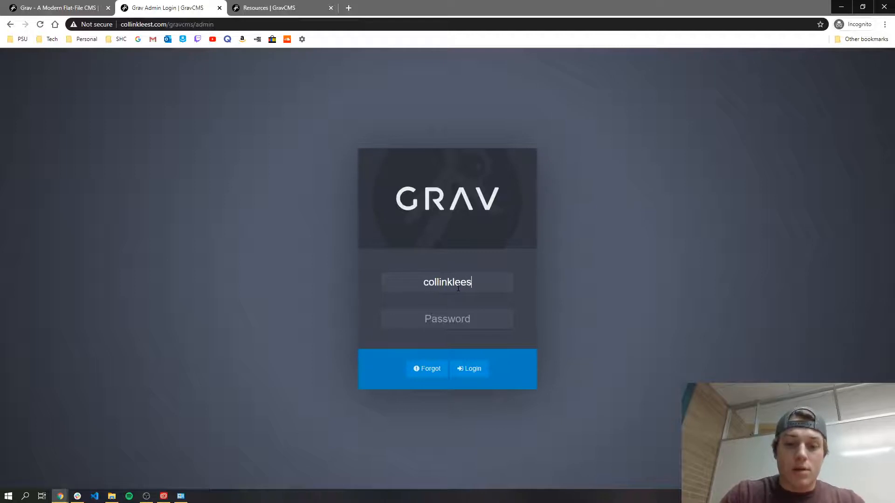
{"action": "key", "text": "Tab"}
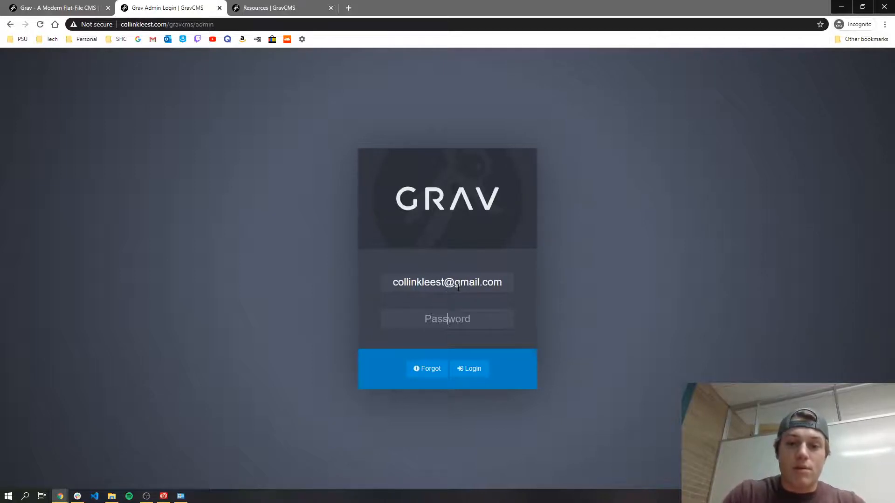
Step: Fill in the account password and log in to the admin panel
{"action": "key", "text": "ctrl+v"}
{"action": "key", "text": "ctrl+z"}
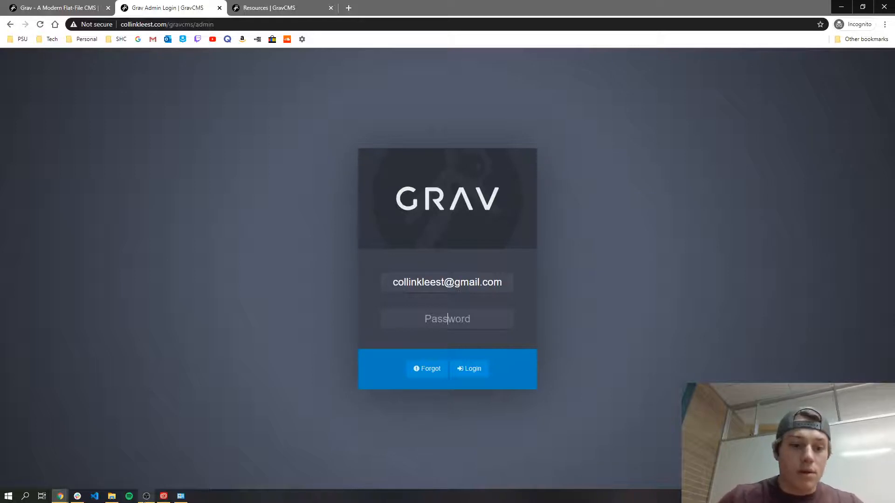
{"action": "left_click", "coordinate": [146, 497]}
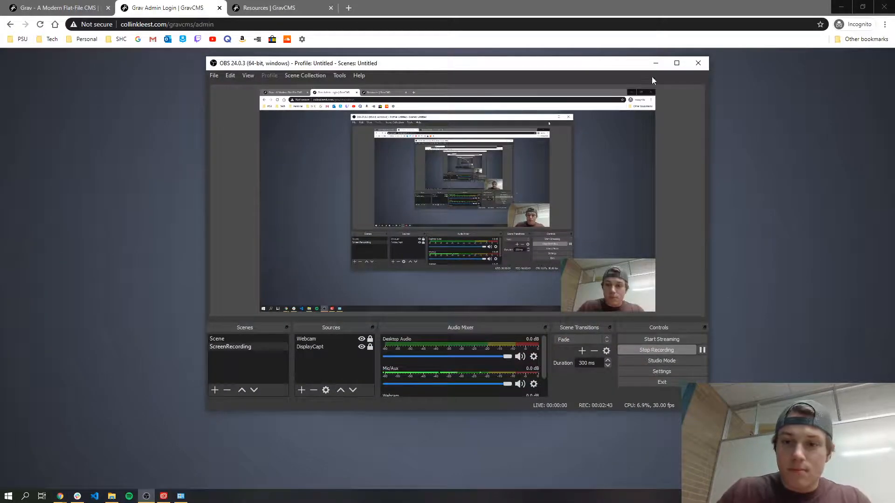
{"action": "left_click", "coordinate": [656, 62]}
{"action": "left_click", "coordinate": [468, 372]}
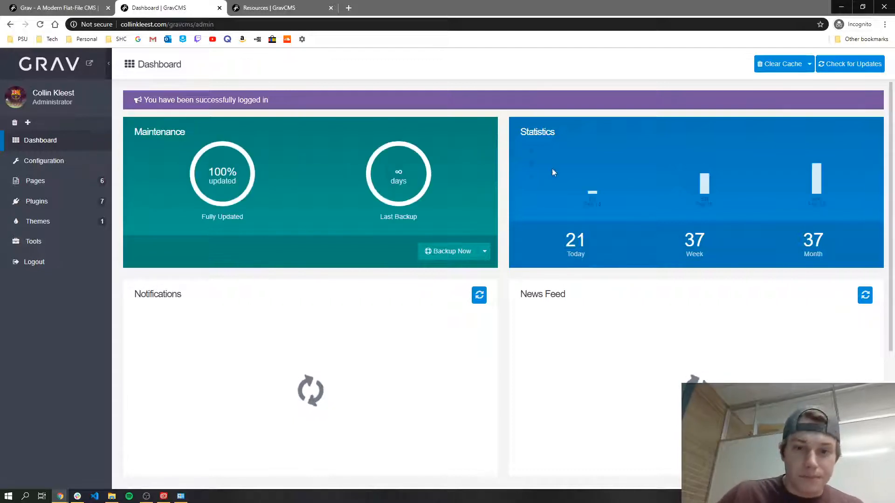
Step: Review the Dashboard, then open the Plugins page listing the seven installed plugins
{"action": "scroll", "coordinate": [588, 126], "scroll_direction": "down", "scroll_amount": 1}
{"action": "scroll", "coordinate": [589, 126], "scroll_direction": "up", "scroll_amount": 1}
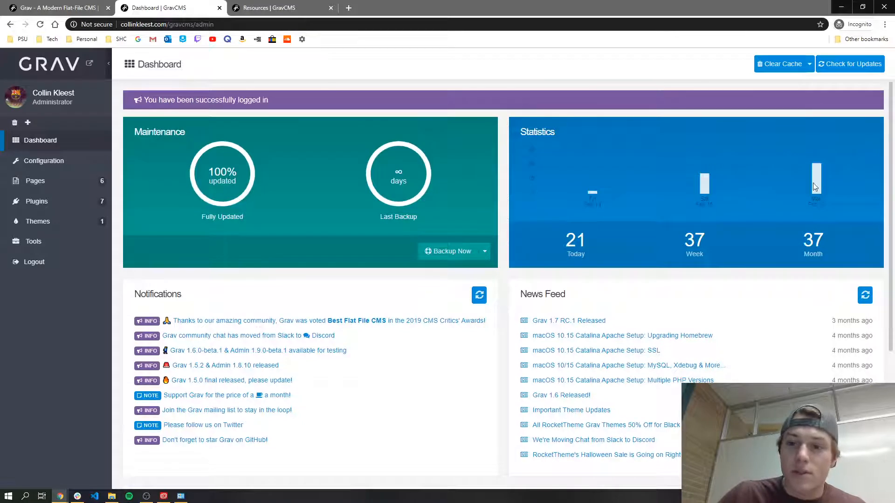
{"action": "scroll", "coordinate": [282, 292], "scroll_direction": "down", "scroll_amount": 1}
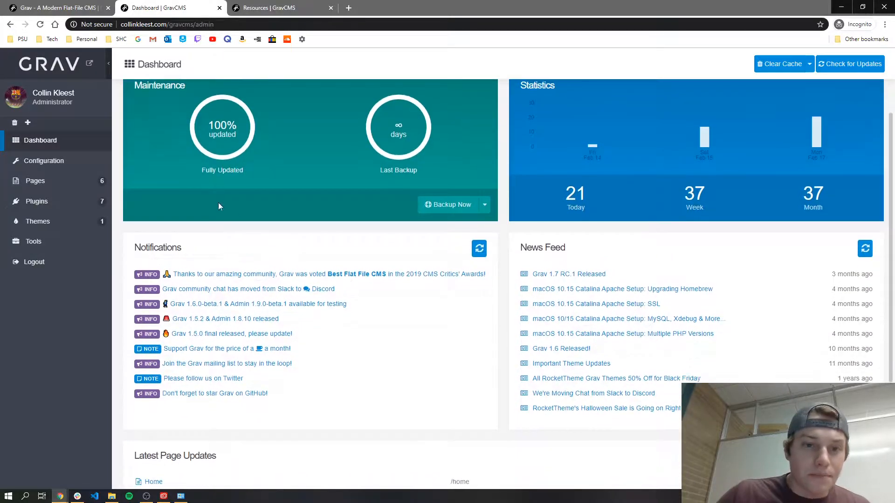
{"action": "scroll", "coordinate": [341, 206], "scroll_direction": "up", "scroll_amount": 1}
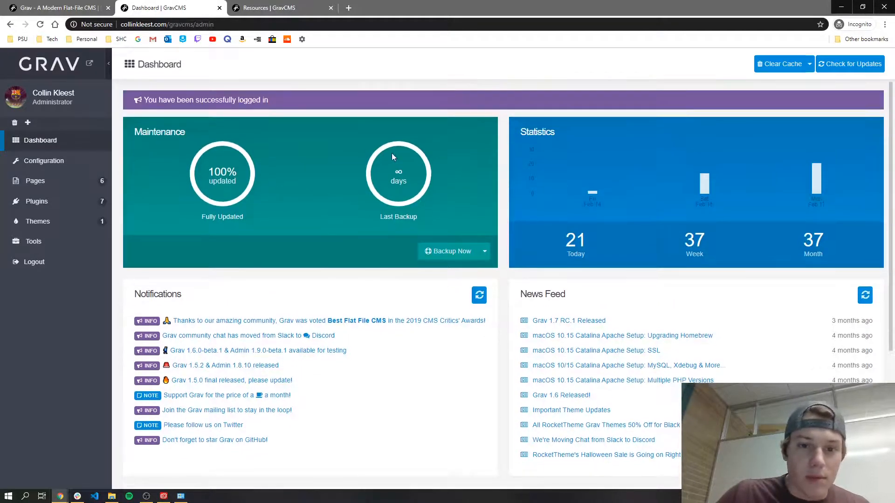
{"action": "scroll", "coordinate": [302, 192], "scroll_direction": "down", "scroll_amount": 4}
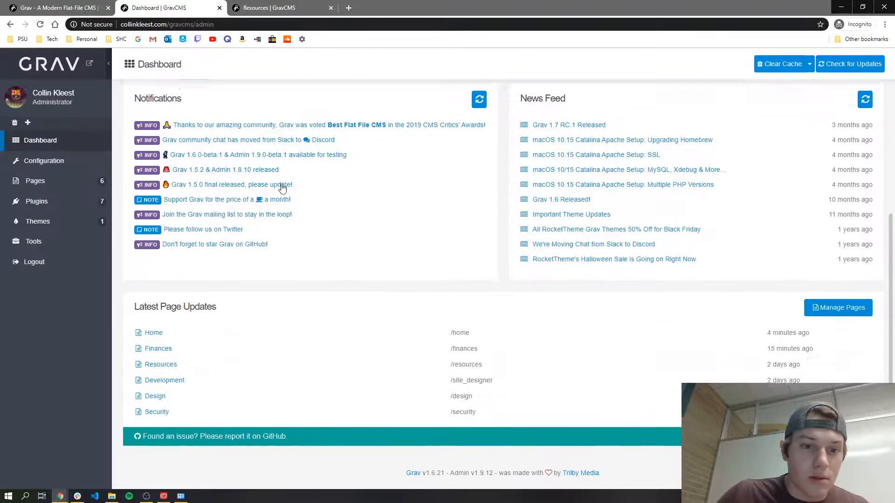
{"action": "scroll", "coordinate": [278, 143], "scroll_direction": "up", "scroll_amount": 2}
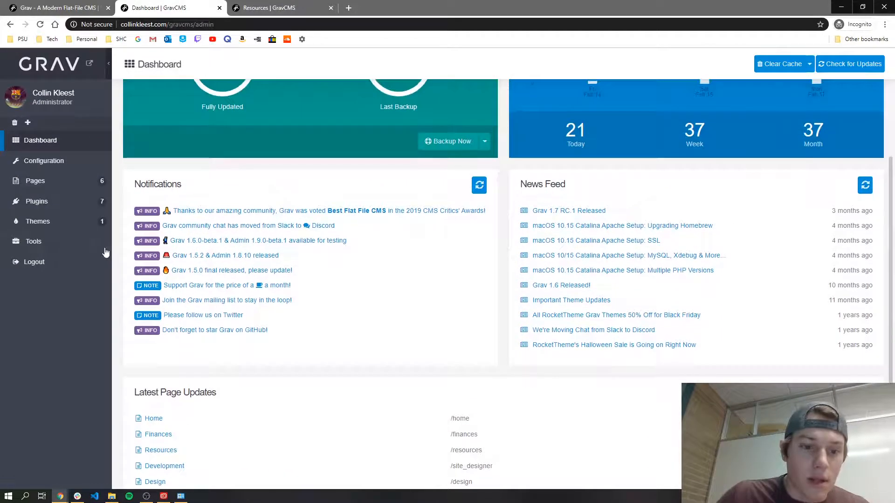
{"action": "left_click", "coordinate": [57, 208]}
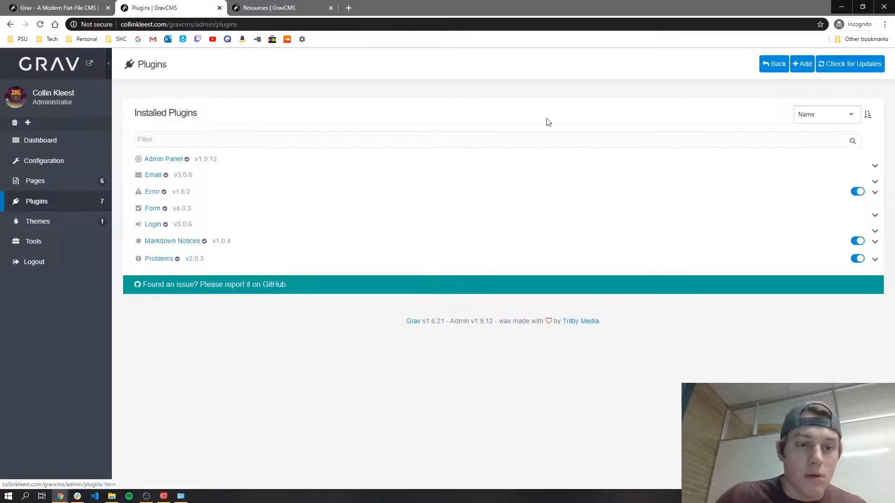
Step: Search the available plugins for 'seo' and install the SEO v2.3.5 plugin
{"action": "left_click", "coordinate": [802, 64]}
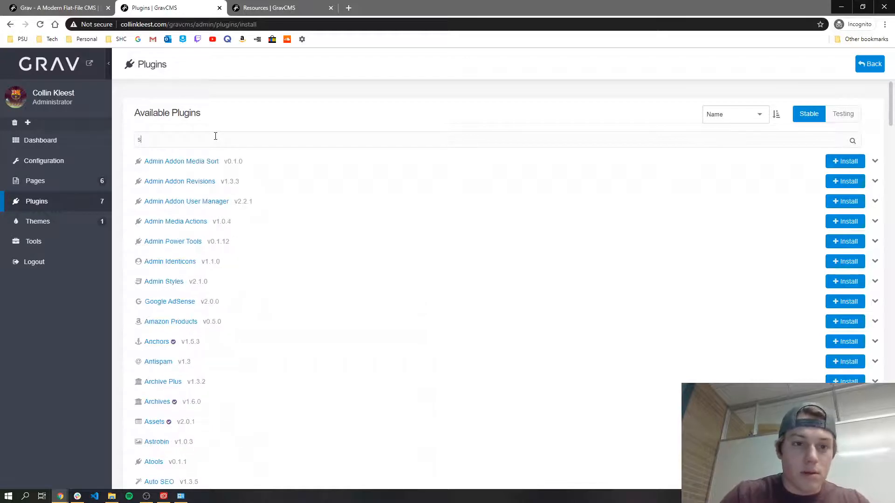
{"action": "type", "text": "eo"}
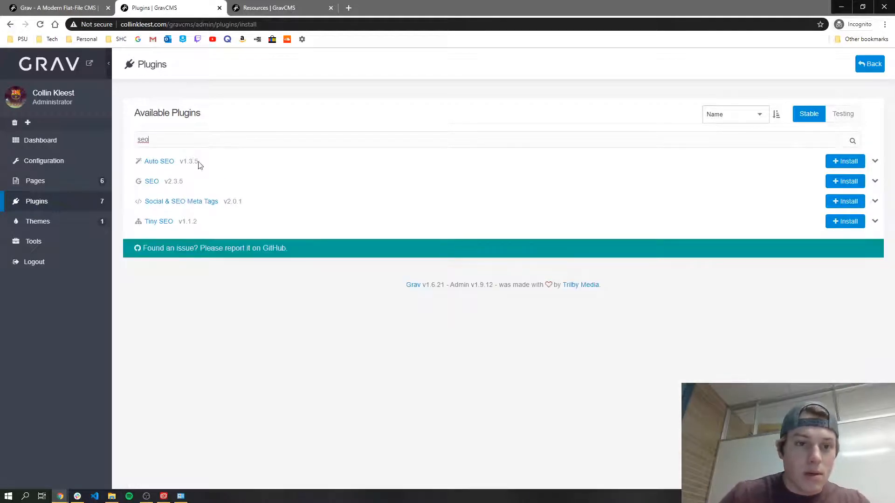
{"action": "left_click", "coordinate": [150, 183]}
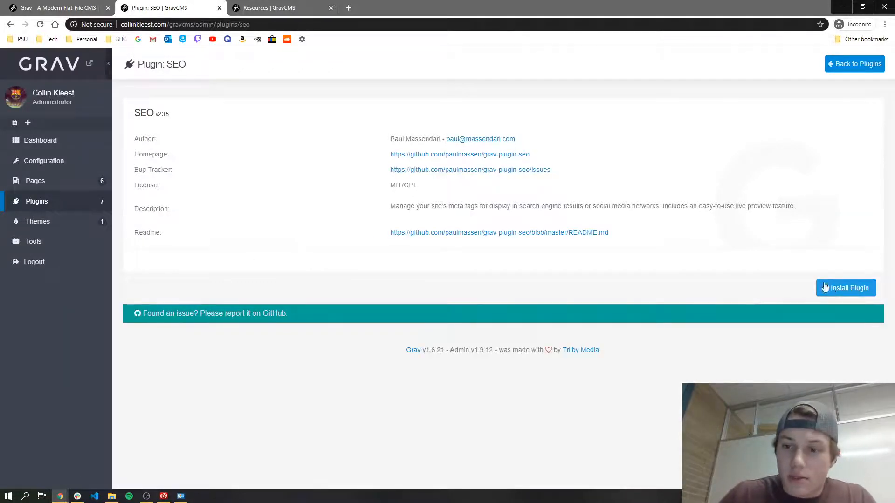
{"action": "left_click", "coordinate": [846, 289]}
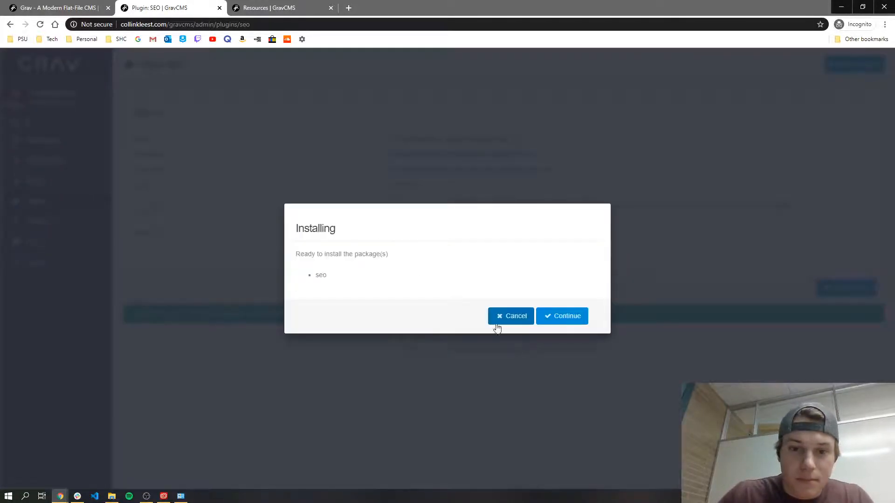
{"action": "left_click", "coordinate": [561, 316]}
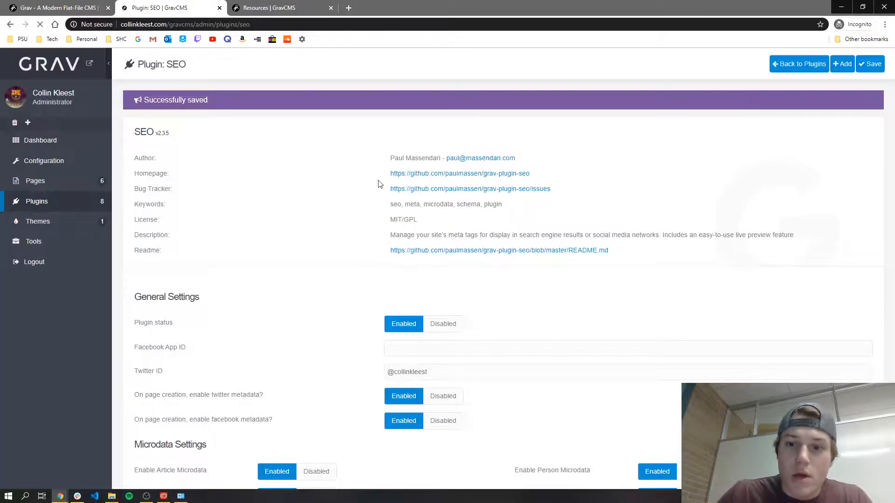
{"action": "scroll", "coordinate": [604, 296], "scroll_direction": "down", "scroll_amount": 4}
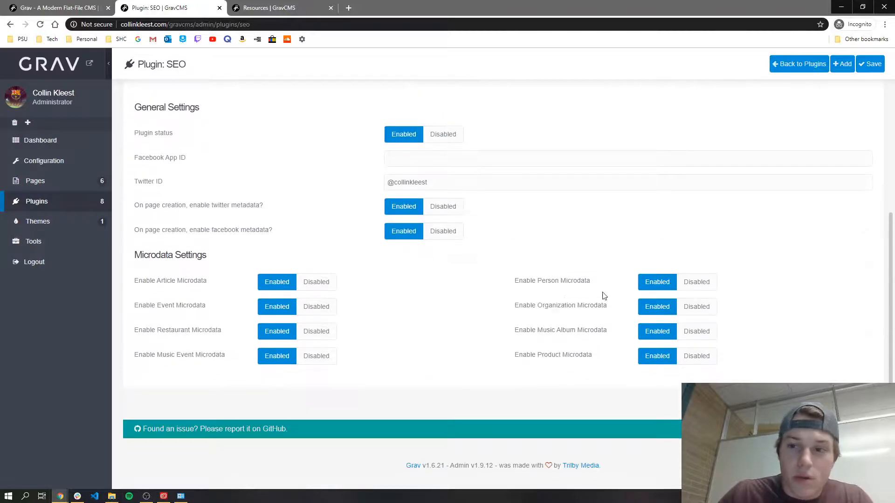
{"action": "scroll", "coordinate": [359, 233], "scroll_direction": "up", "scroll_amount": 4}
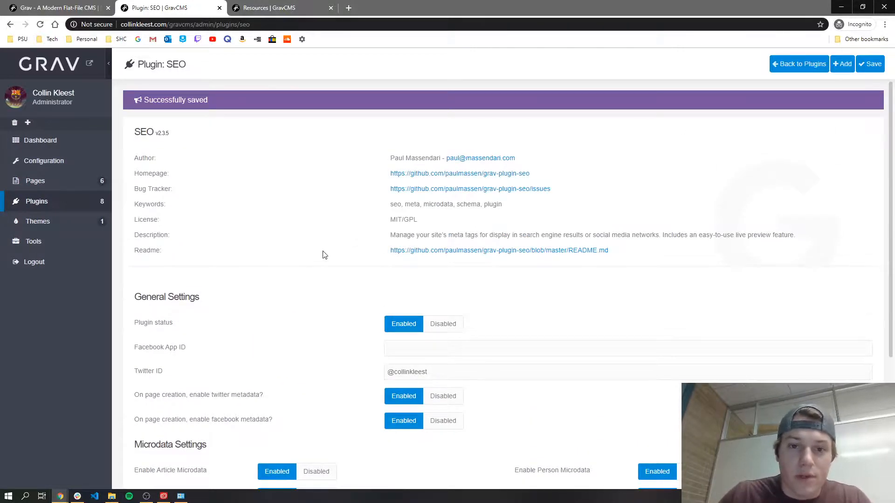
{"action": "scroll", "coordinate": [324, 255], "scroll_direction": "down", "scroll_amount": 4}
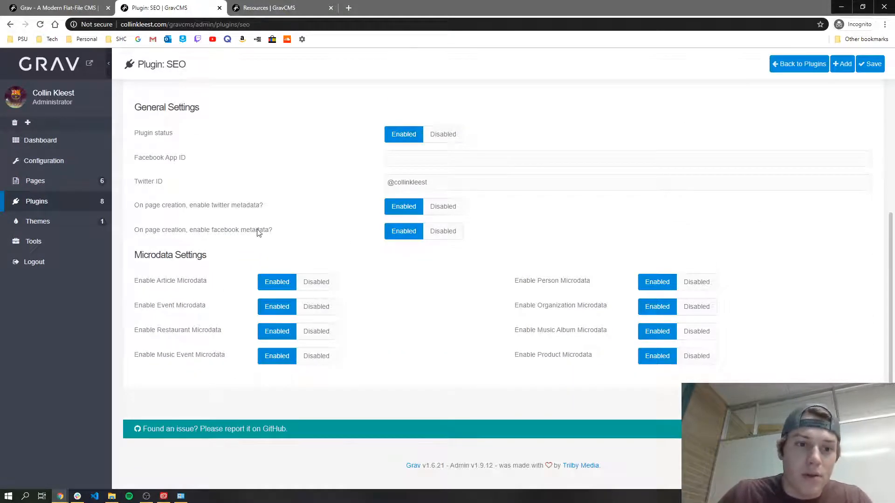
{"action": "scroll", "coordinate": [229, 166], "scroll_direction": "up", "scroll_amount": 4}
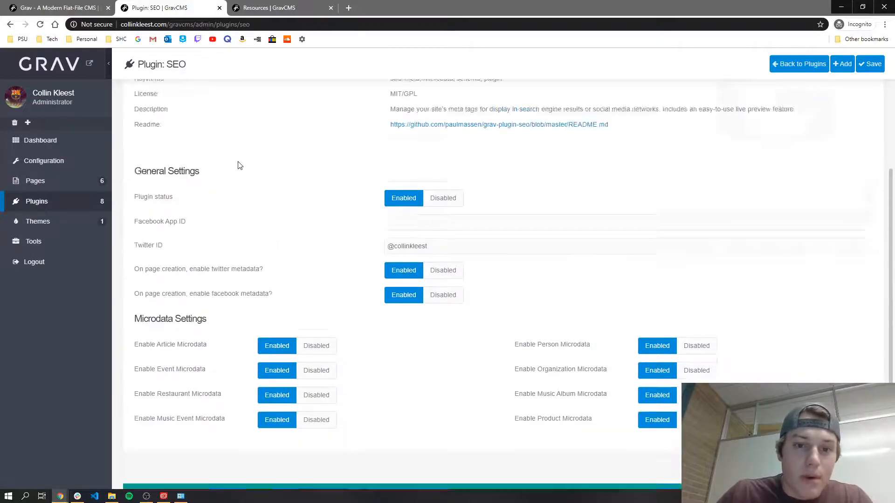
{"action": "scroll", "coordinate": [398, 242], "scroll_direction": "down", "scroll_amount": 4}
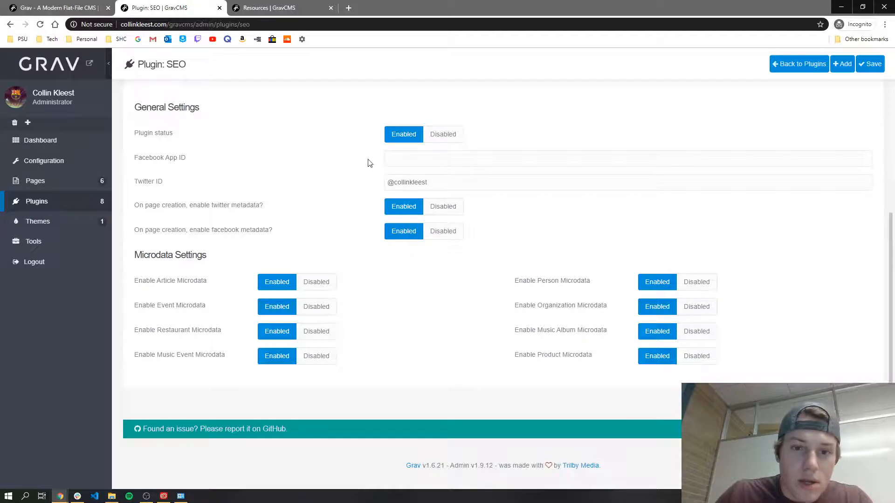
{"action": "left_click_drag", "start_coordinate": [428, 183], "coordinate": [371, 187]}
{"action": "left_click", "coordinate": [301, 166]}
{"action": "left_click", "coordinate": [322, 185]}
{"action": "scroll", "coordinate": [282, 188], "scroll_direction": "up", "scroll_amount": 4}
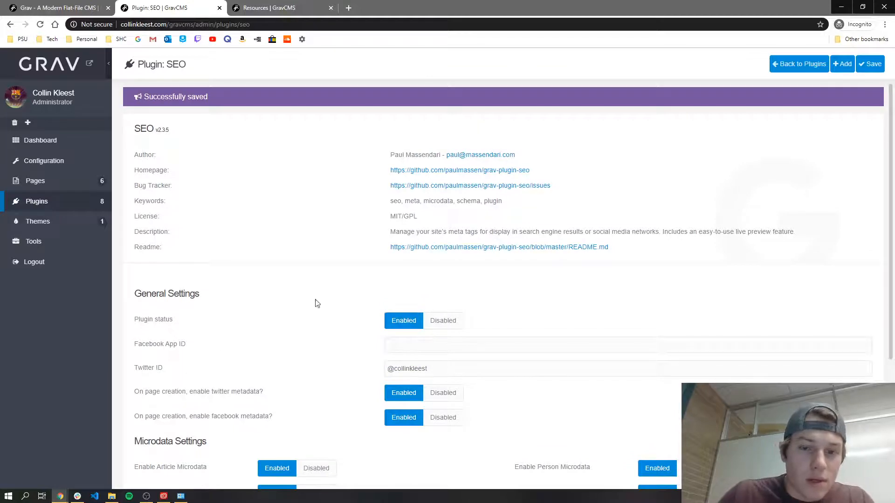
{"action": "scroll", "coordinate": [471, 280], "scroll_direction": "down", "scroll_amount": 4}
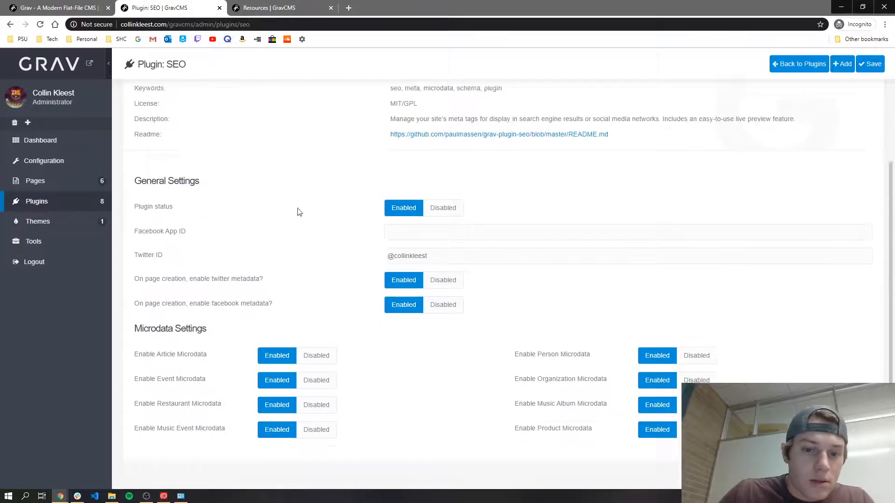
Step: Look at the Home page, then return to the pages list and open Finances for editing
{"action": "left_click", "coordinate": [69, 181]}
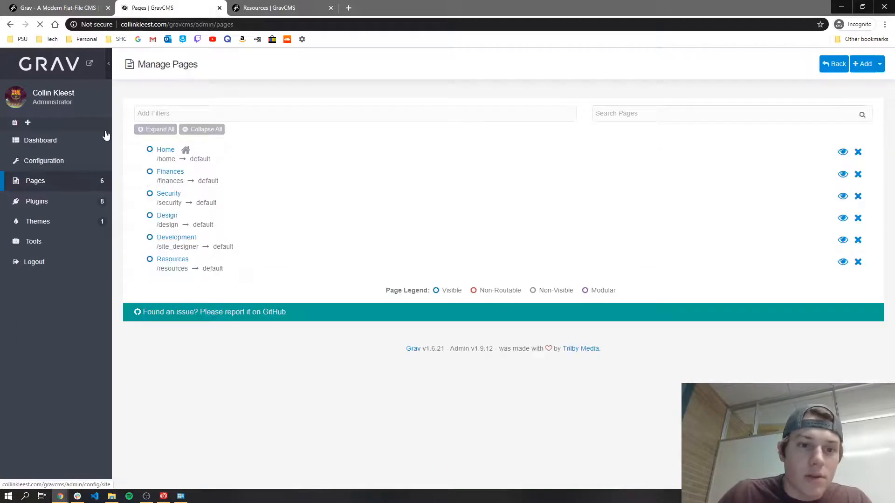
{"action": "left_click", "coordinate": [174, 150]}
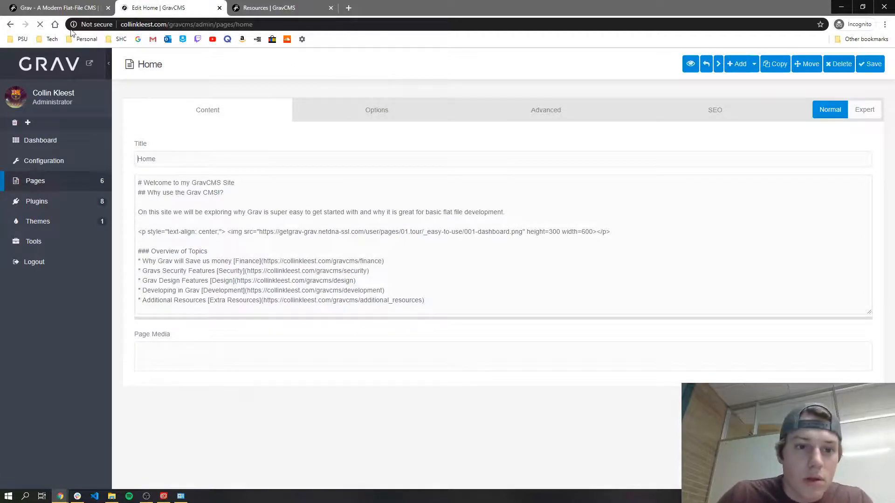
{"action": "left_click", "coordinate": [93, 190]}
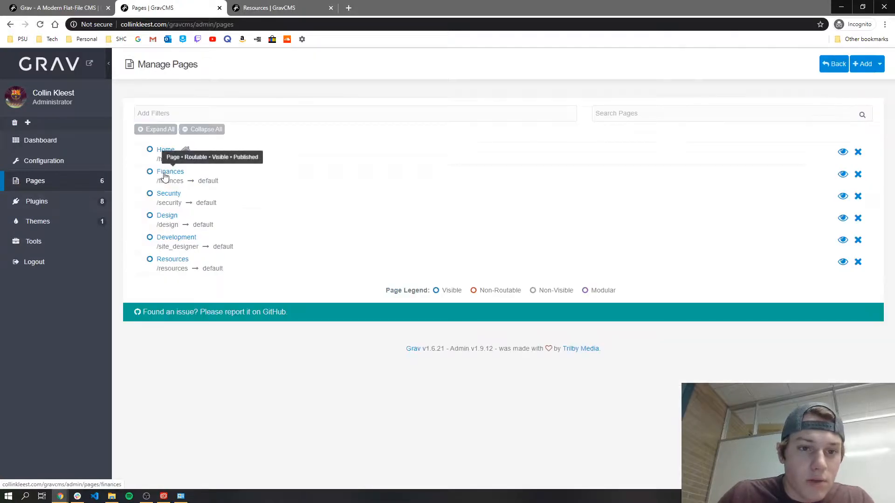
{"action": "left_click", "coordinate": [176, 172]}
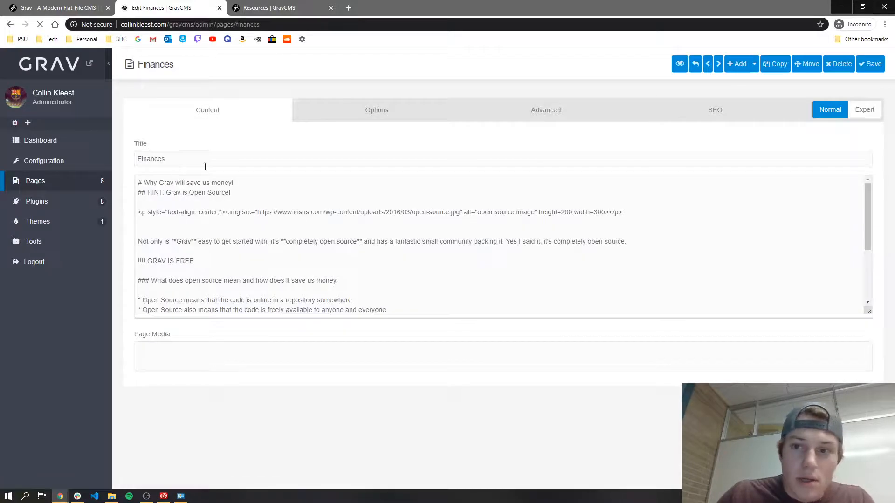
Step: On the SEO tab, set the Google override title to the owner's name plus '| GravCMS Finances |'
{"action": "left_click", "coordinate": [720, 115]}
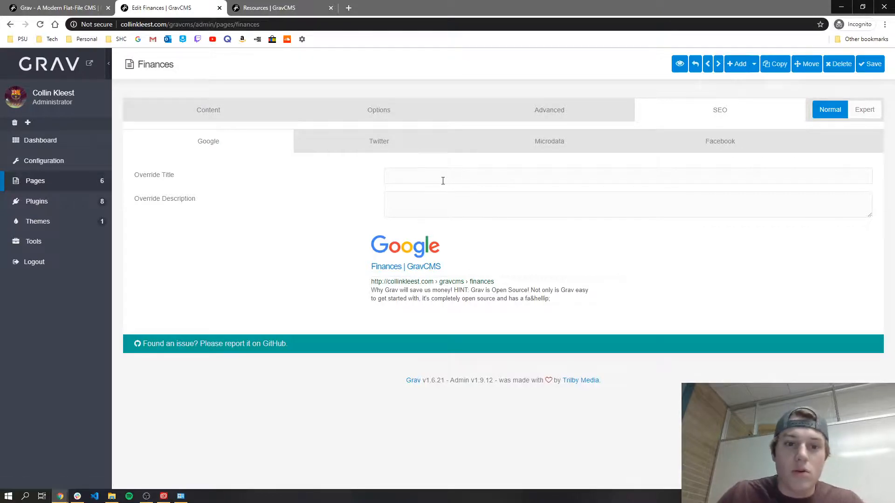
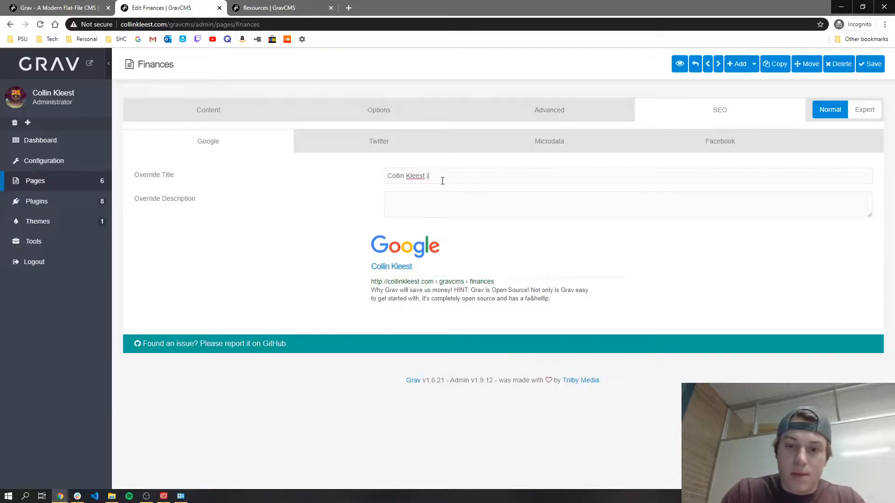
{"action": "type", "text": "| GravCMS"}
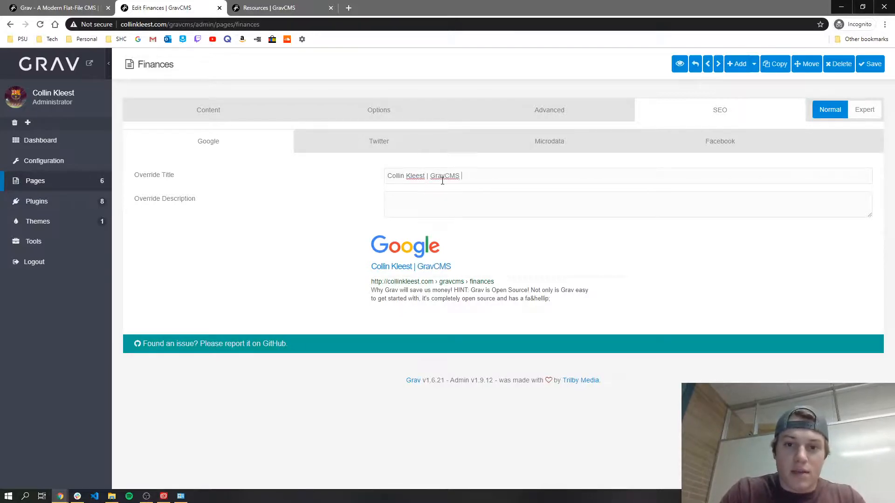
{"action": "type", "text": " Finances"}
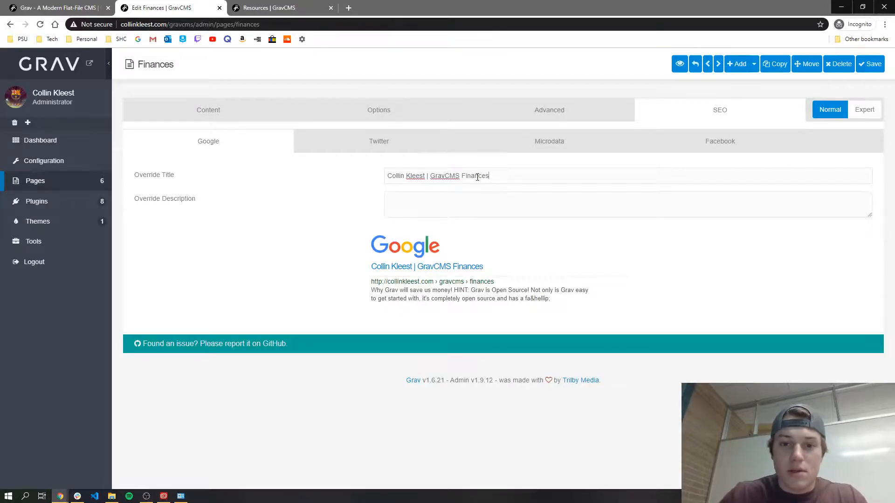
{"action": "type", "text": " |"}
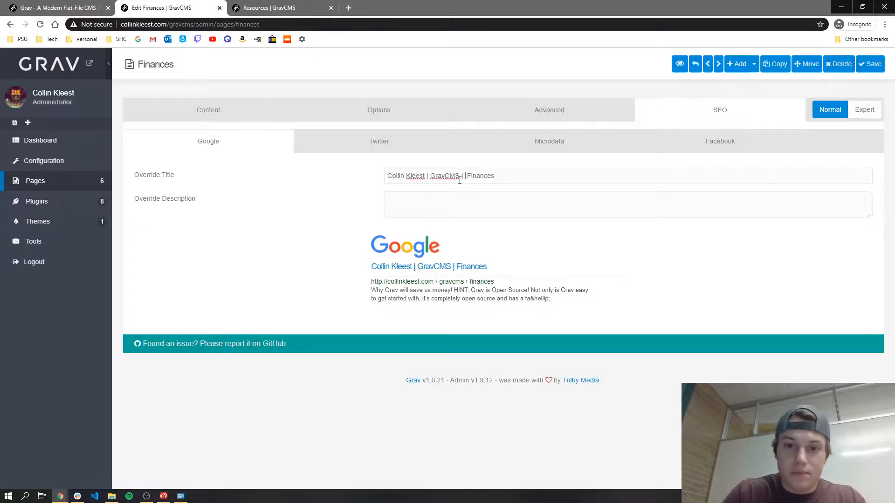
{"action": "key", "text": "Tab"}
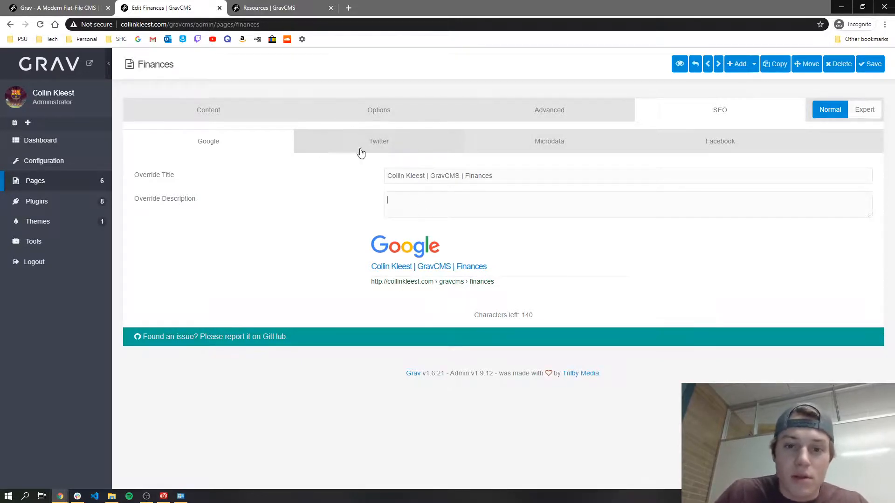
Step: In SEO > Twitter, set the Summary card image to grav-money.jpeg
{"action": "left_click", "coordinate": [422, 142]}
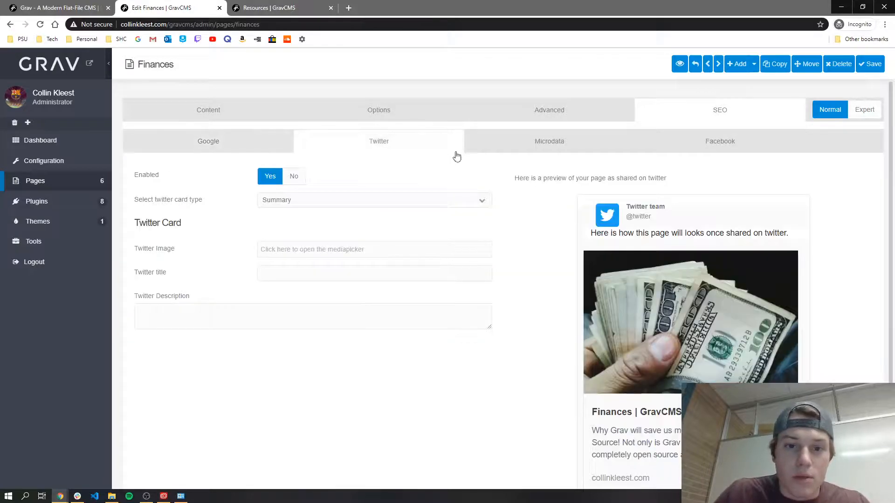
{"action": "scroll", "coordinate": [607, 233], "scroll_direction": "down", "scroll_amount": 3}
{"action": "scroll", "coordinate": [661, 231], "scroll_direction": "up", "scroll_amount": 3}
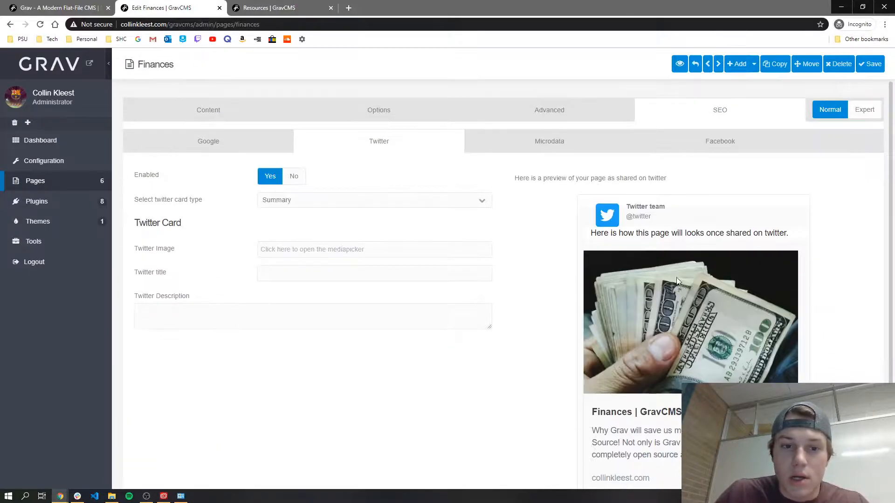
{"action": "left_click", "coordinate": [349, 247]}
{"action": "left_click", "coordinate": [359, 170]}
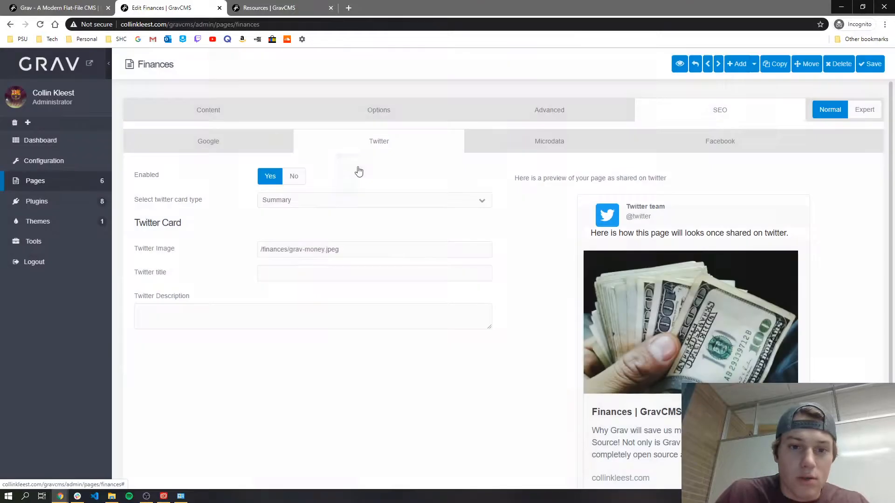
{"action": "left_click", "coordinate": [339, 252]}
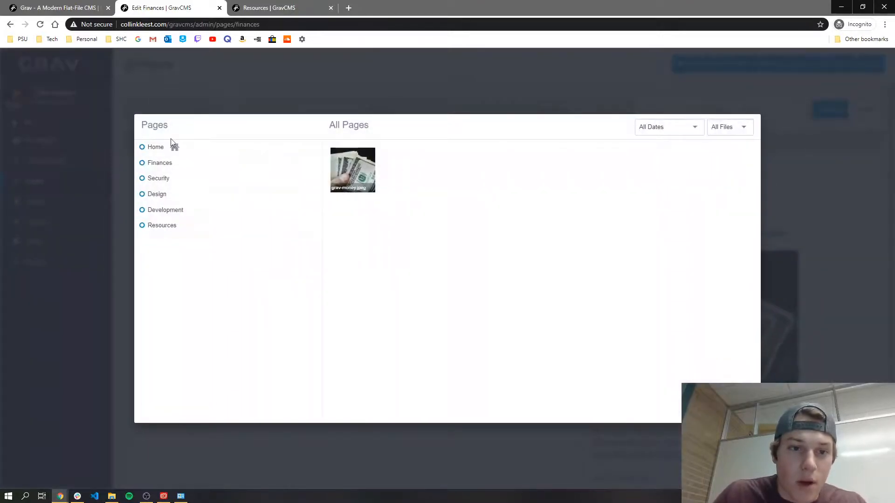
{"action": "left_click", "coordinate": [356, 173]}
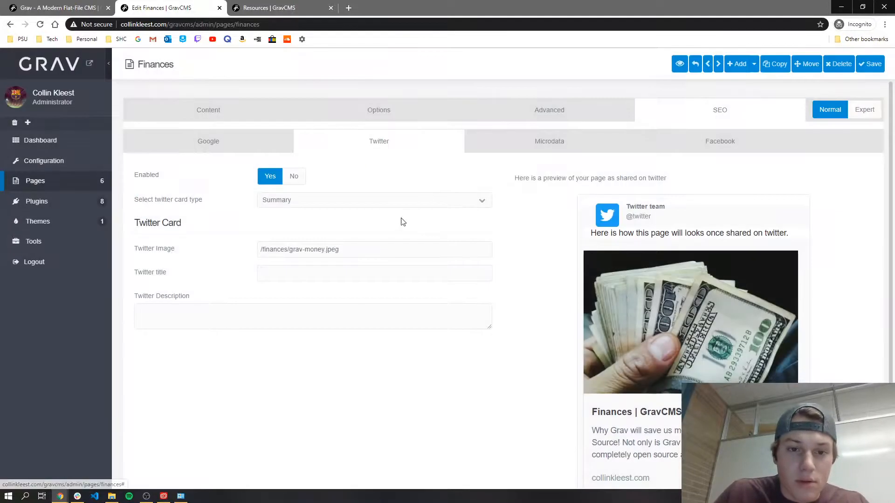
{"action": "scroll", "coordinate": [660, 337], "scroll_direction": "down", "scroll_amount": 3}
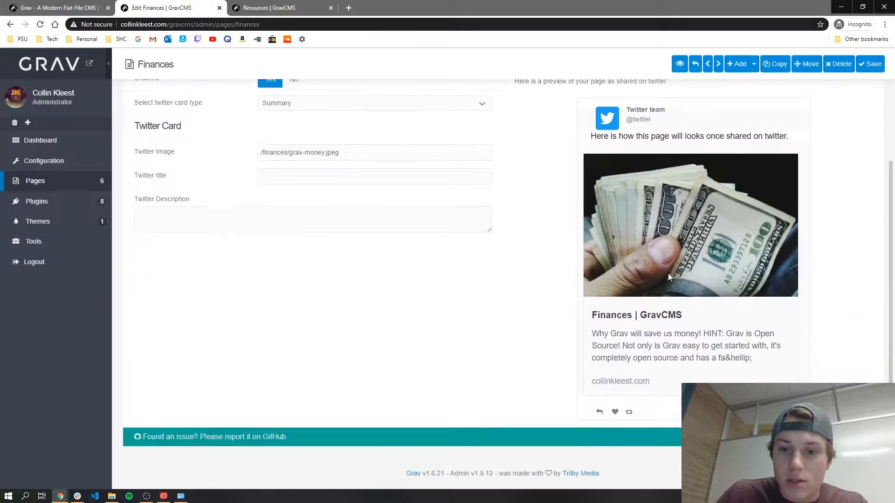
{"action": "scroll", "coordinate": [668, 273], "scroll_direction": "up", "scroll_amount": 3}
{"action": "scroll", "coordinate": [681, 275], "scroll_direction": "down", "scroll_amount": 3}
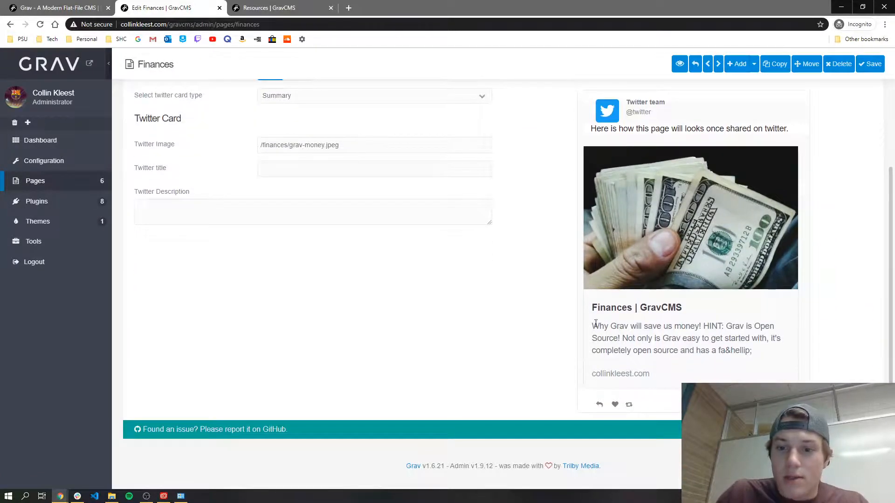
{"action": "scroll", "coordinate": [596, 323], "scroll_direction": "up", "scroll_amount": 2}
{"action": "scroll", "coordinate": [509, 250], "scroll_direction": "down", "scroll_amount": 1}
{"action": "scroll", "coordinate": [513, 245], "scroll_direction": "up", "scroll_amount": 1}
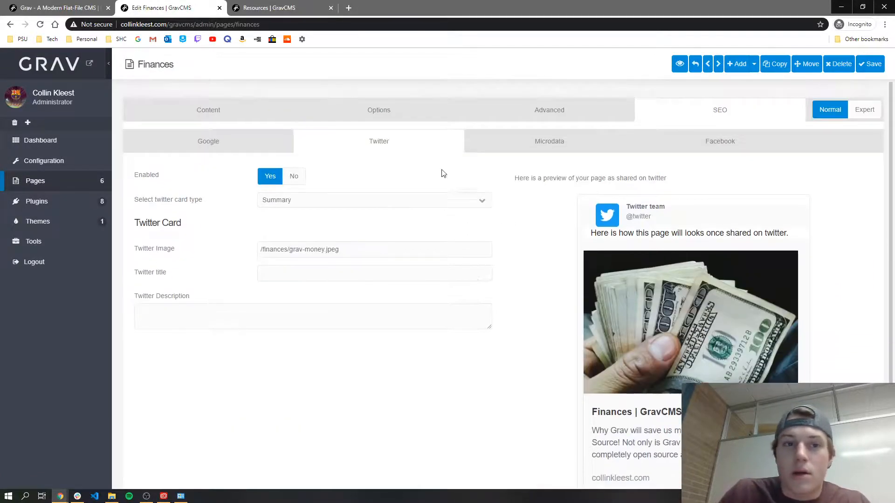
Step: Switch the site tab from Resources to the public Finances page, then return to the editor
{"action": "left_click", "coordinate": [269, 8]}
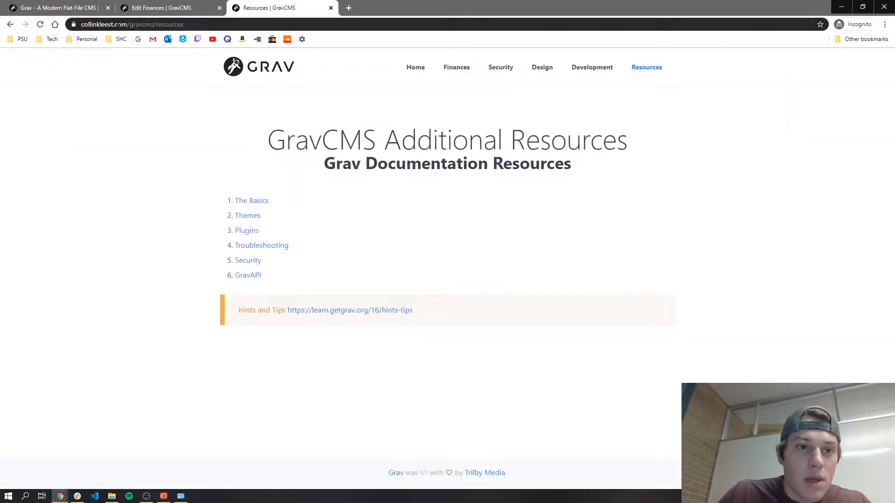
{"action": "left_click", "coordinate": [457, 67]}
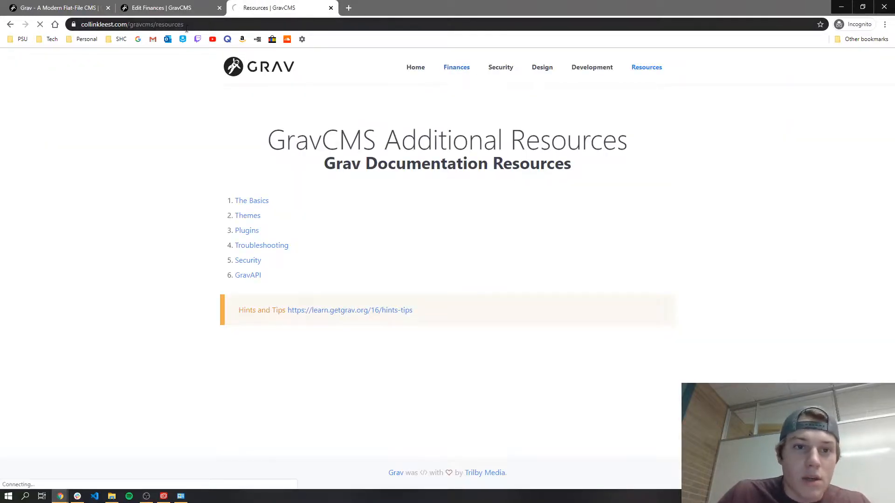
{"action": "left_click", "coordinate": [61, 24]}
{"action": "left_click", "coordinate": [149, 8]}
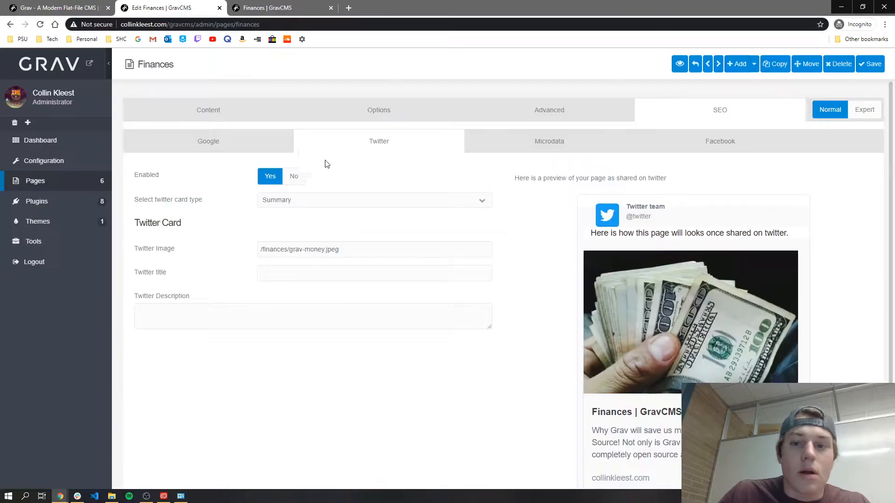
{"action": "scroll", "coordinate": [659, 284], "scroll_direction": "down", "scroll_amount": 2}
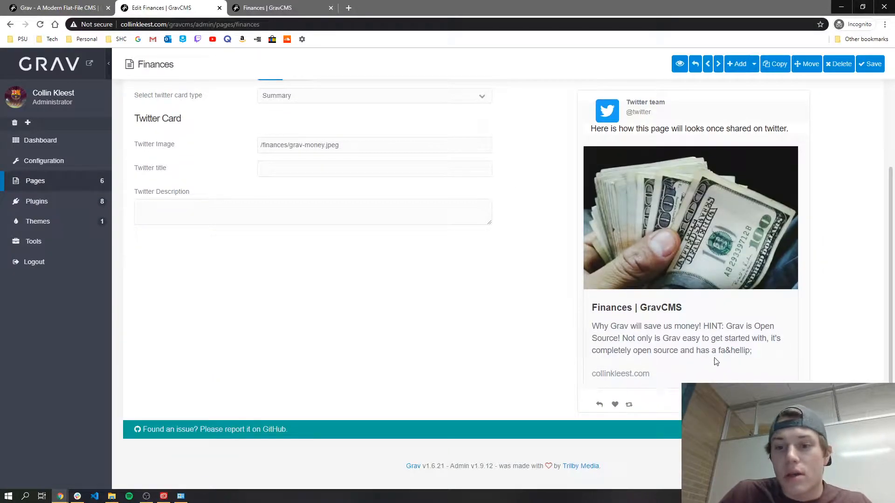
{"action": "scroll", "coordinate": [527, 240], "scroll_direction": "up", "scroll_amount": 2}
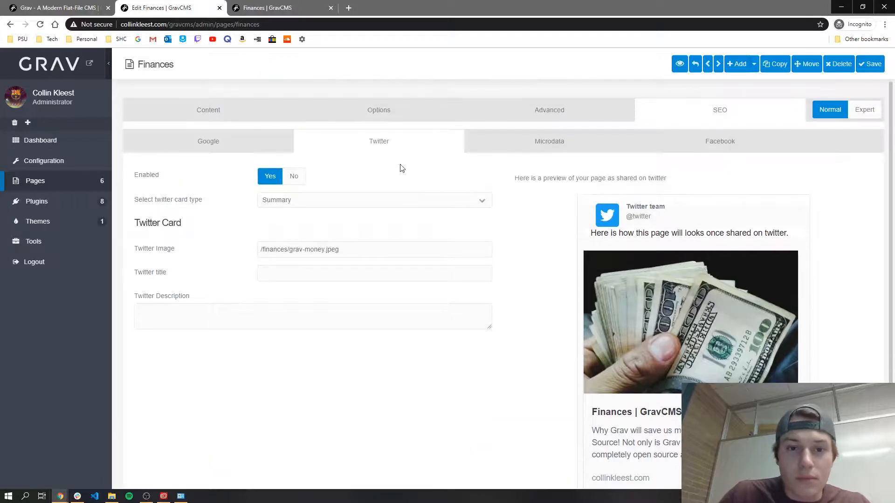
Step: Expand Event Microdata, enable it, add one blank event, then set enable back to No
{"action": "left_click", "coordinate": [522, 145]}
{"action": "scroll", "coordinate": [312, 144], "scroll_direction": "down", "scroll_amount": 1}
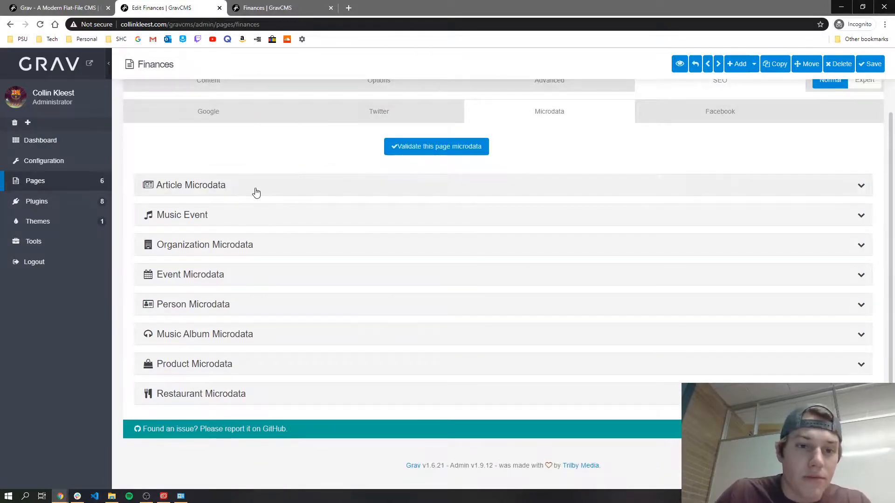
{"action": "left_click", "coordinate": [236, 279]}
{"action": "scroll", "coordinate": [236, 280], "scroll_direction": "down", "scroll_amount": 1}
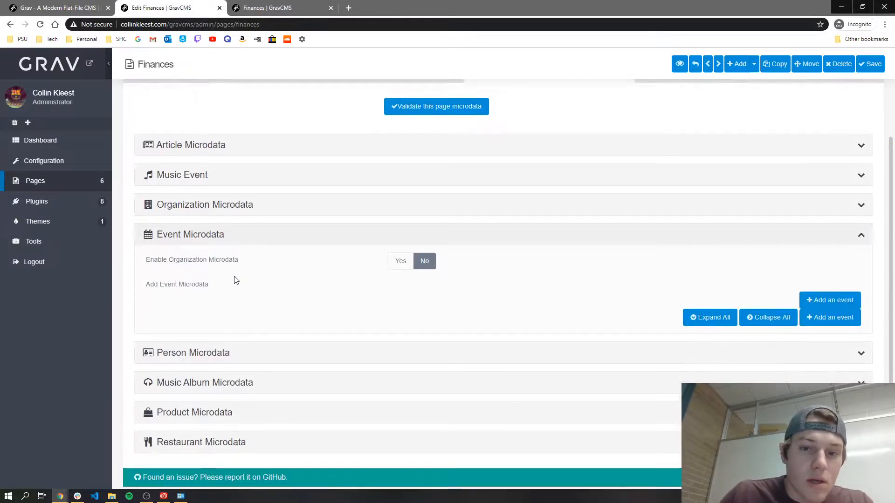
{"action": "left_click", "coordinate": [400, 255]}
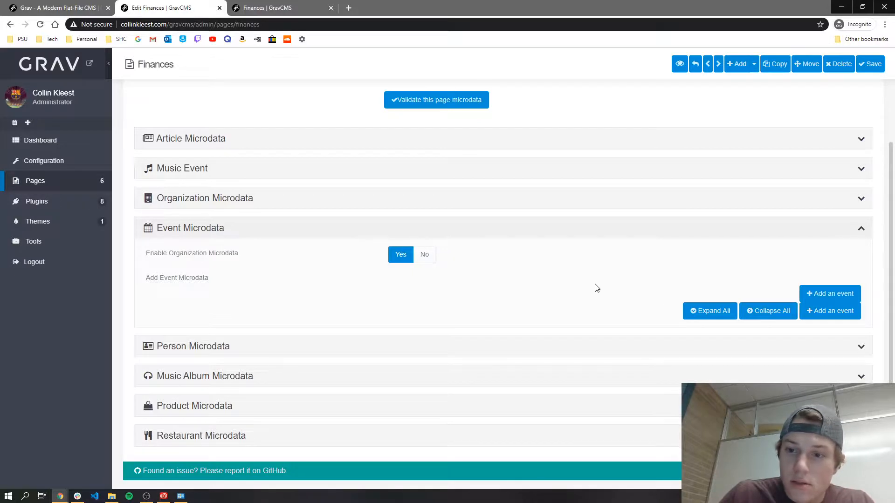
{"action": "left_click", "coordinate": [830, 294]}
{"action": "scroll", "coordinate": [330, 334], "scroll_direction": "down", "scroll_amount": 7}
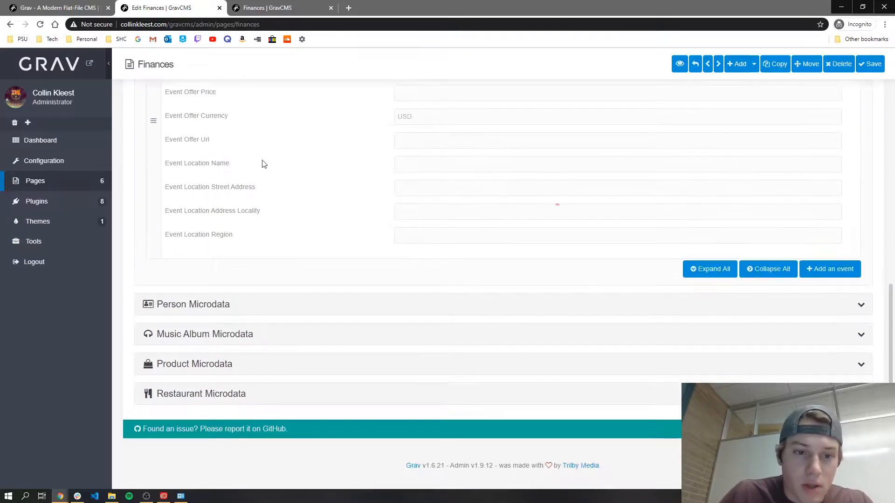
{"action": "scroll", "coordinate": [244, 189], "scroll_direction": "up", "scroll_amount": 2}
{"action": "scroll", "coordinate": [561, 186], "scroll_direction": "up", "scroll_amount": 4}
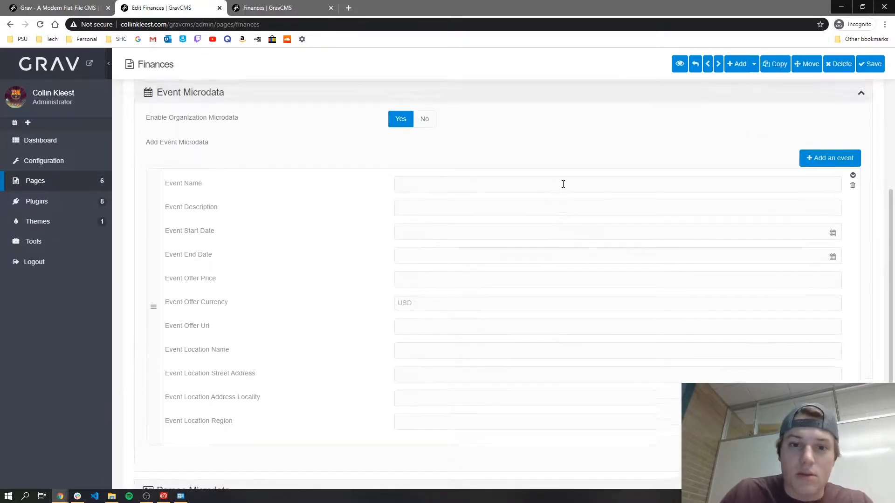
{"action": "scroll", "coordinate": [527, 205], "scroll_direction": "down", "scroll_amount": 1}
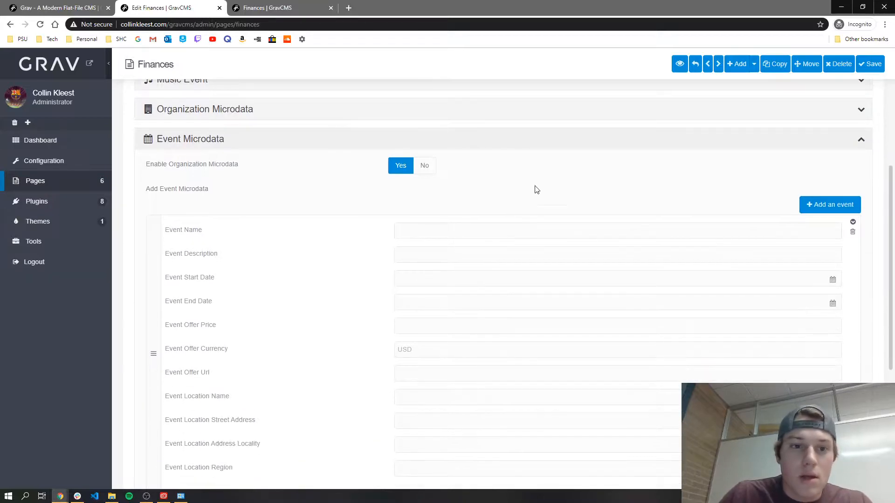
{"action": "left_click", "coordinate": [424, 167]}
{"action": "scroll", "coordinate": [435, 195], "scroll_direction": "up", "scroll_amount": 4}
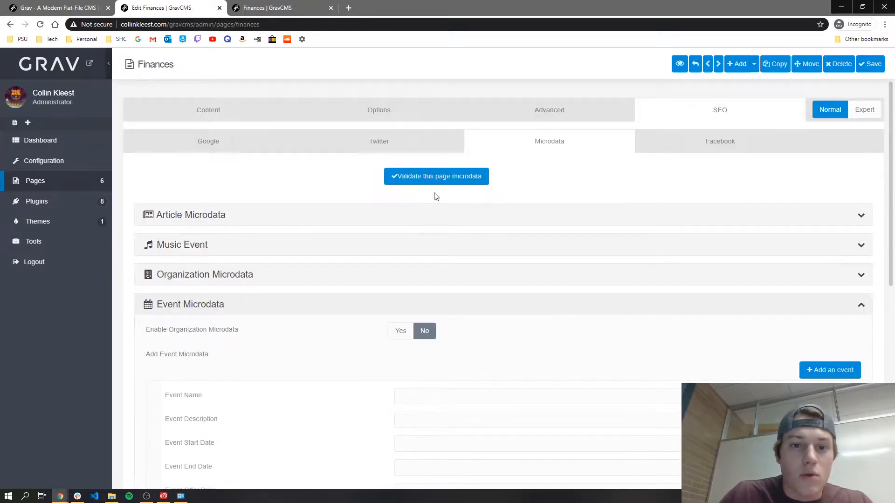
Step: Review the Facebook, Twitter and Google SEO sub-tabs, then save the Finances page
{"action": "left_click", "coordinate": [708, 148]}
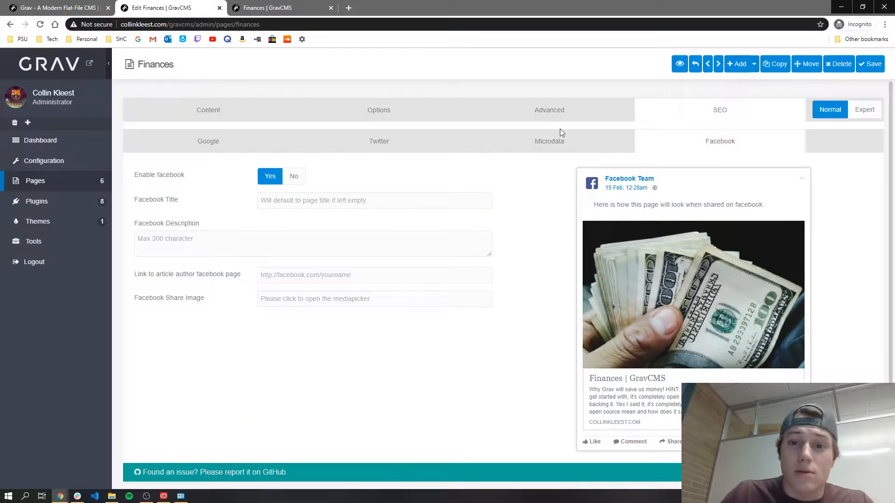
{"action": "left_click", "coordinate": [379, 144]}
{"action": "left_click", "coordinate": [250, 148]}
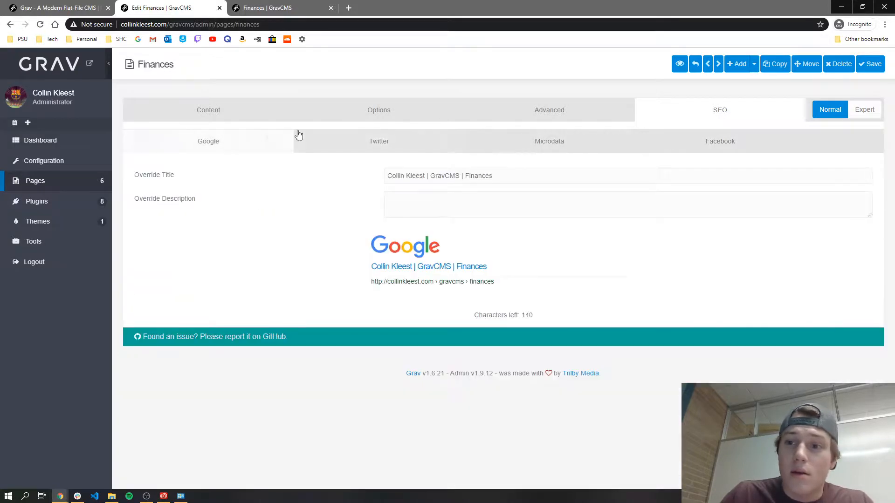
{"action": "left_click", "coordinate": [870, 64]}
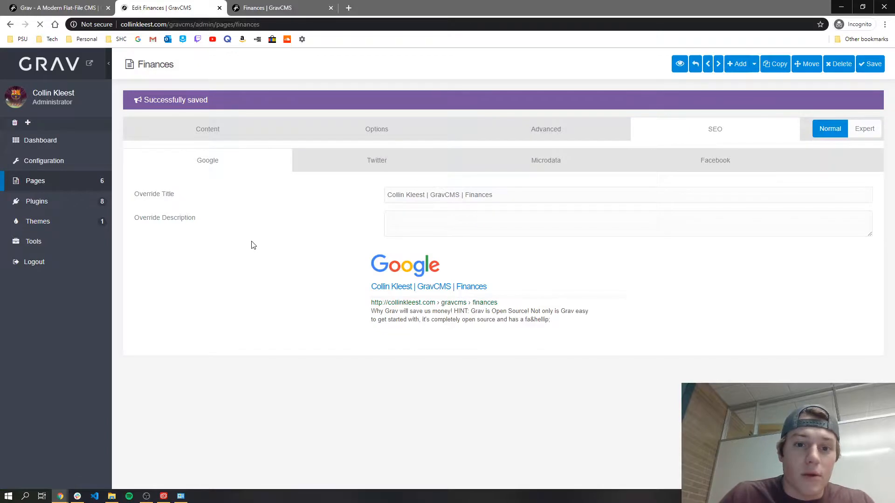
Step: In a new tab, Google the site name plus 'gravcms finances' and skim the results
{"action": "left_click", "coordinate": [349, 8]}
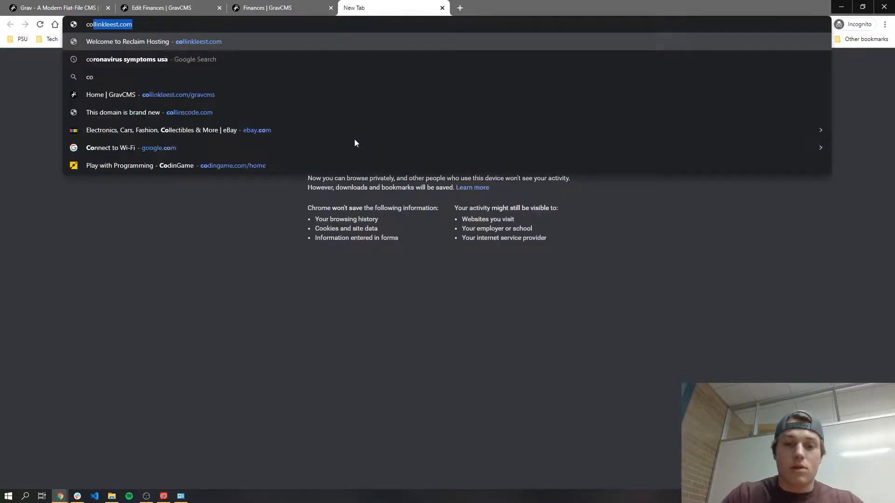
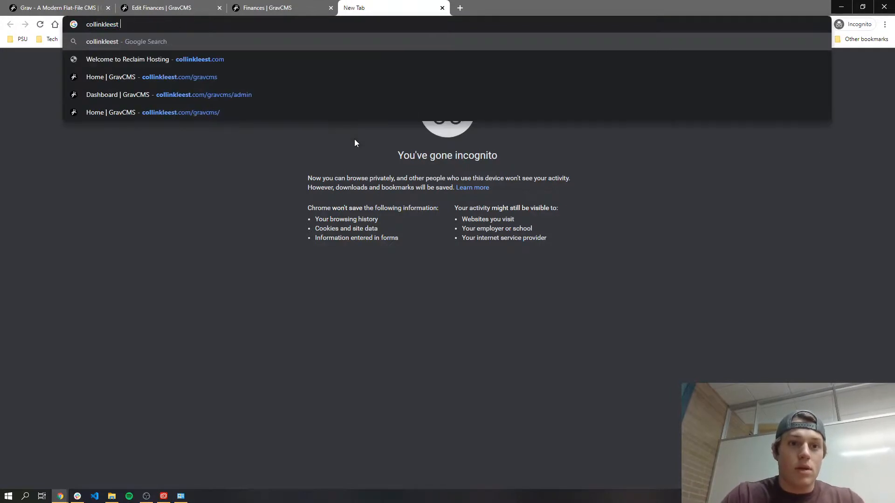
{"action": "type", "text": " gravcms finances"}
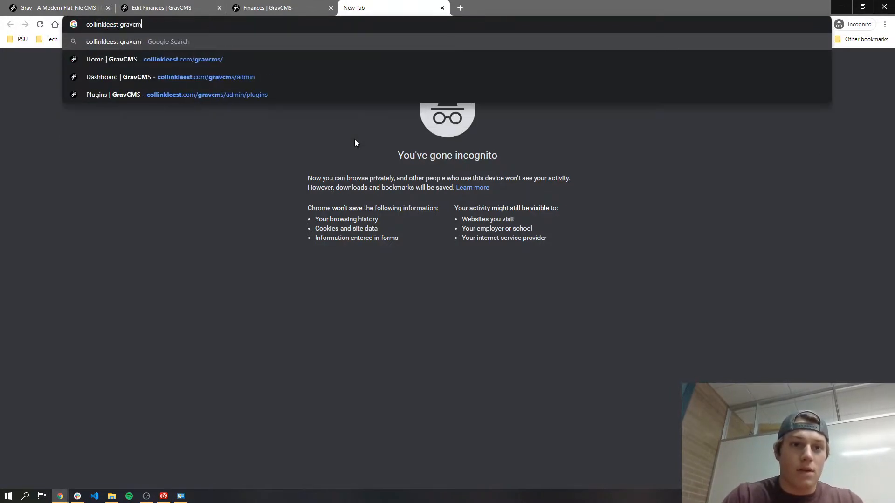
{"action": "key", "text": "Return"}
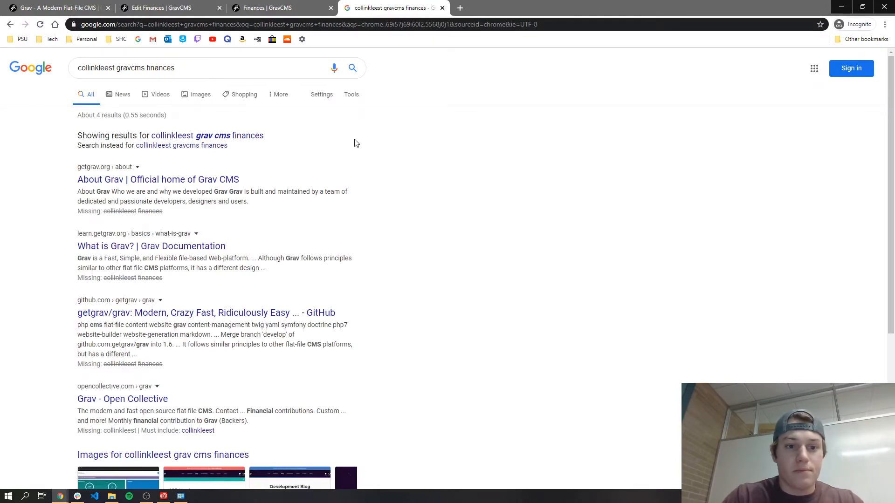
{"action": "scroll", "coordinate": [357, 142], "scroll_direction": "down", "scroll_amount": 5}
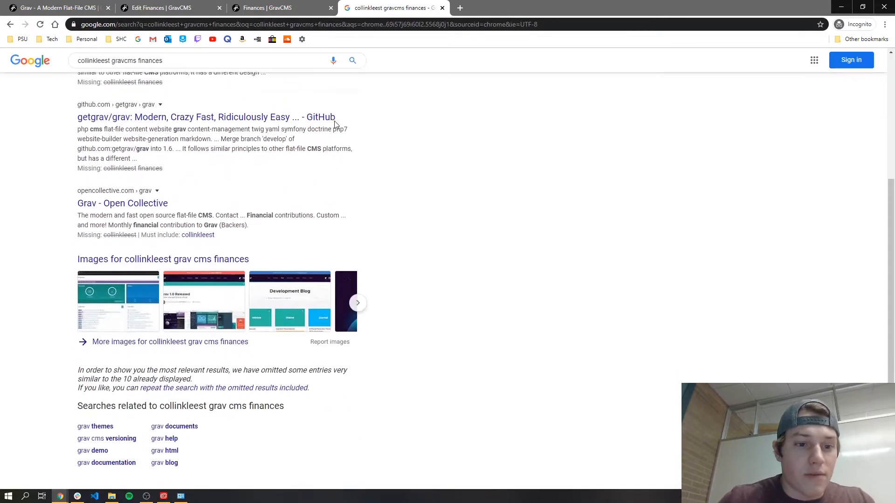
{"action": "scroll", "coordinate": [254, 339], "scroll_direction": "up", "scroll_amount": 5}
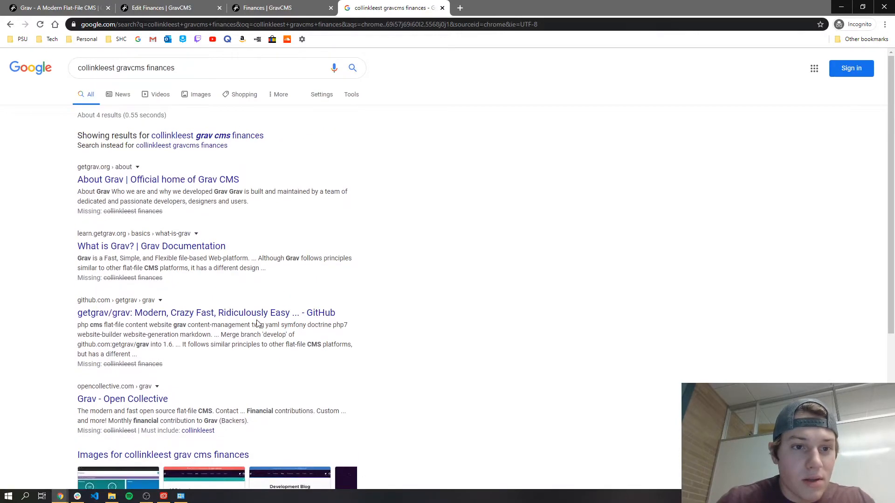
Step: Accept Google's corrected 'grav cms' spelling, review the Grav results, and close the search tab
{"action": "left_click", "coordinate": [220, 136]}
{"action": "scroll", "coordinate": [235, 193], "scroll_direction": "down", "scroll_amount": 4}
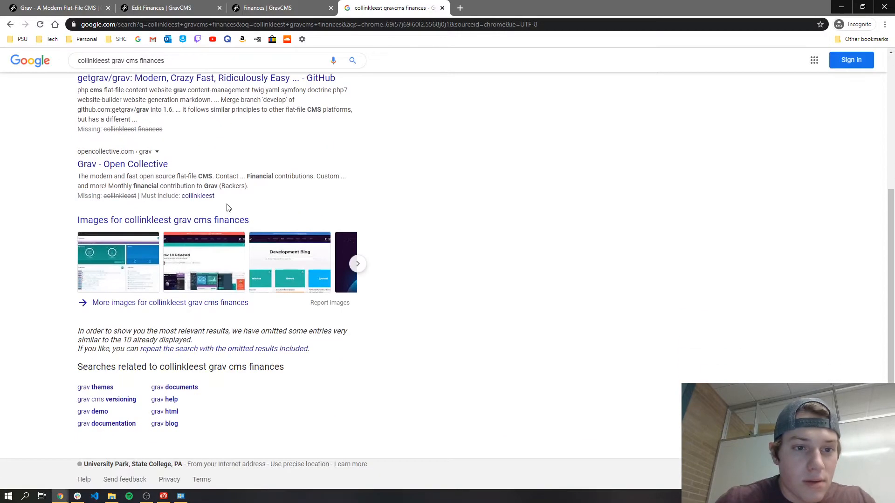
{"action": "scroll", "coordinate": [230, 205], "scroll_direction": "up", "scroll_amount": 4}
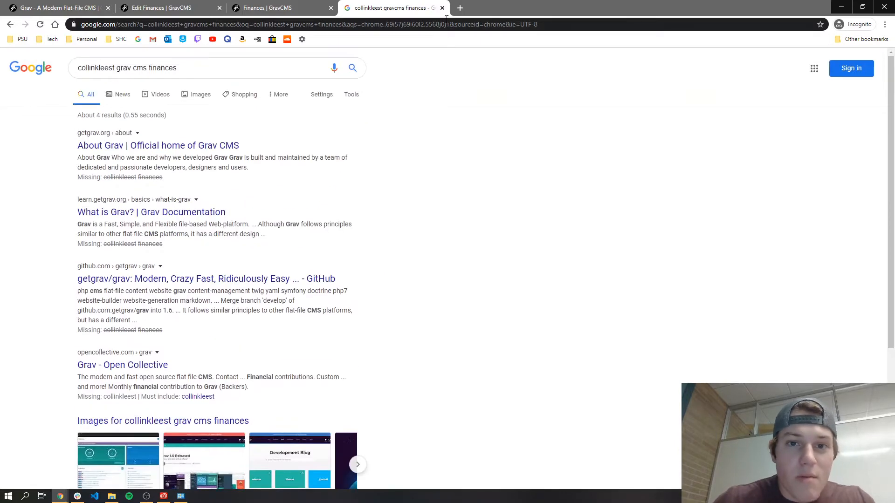
{"action": "left_click", "coordinate": [442, 8]}
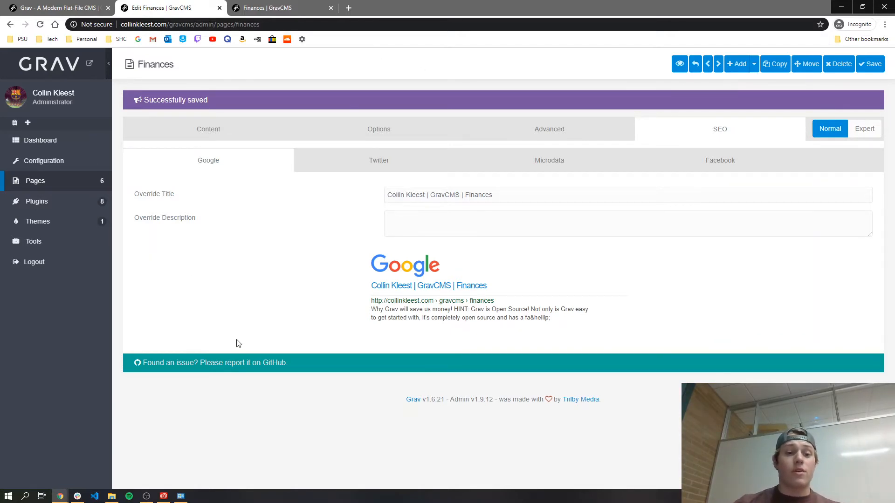
{"action": "left_click", "coordinate": [146, 496]}
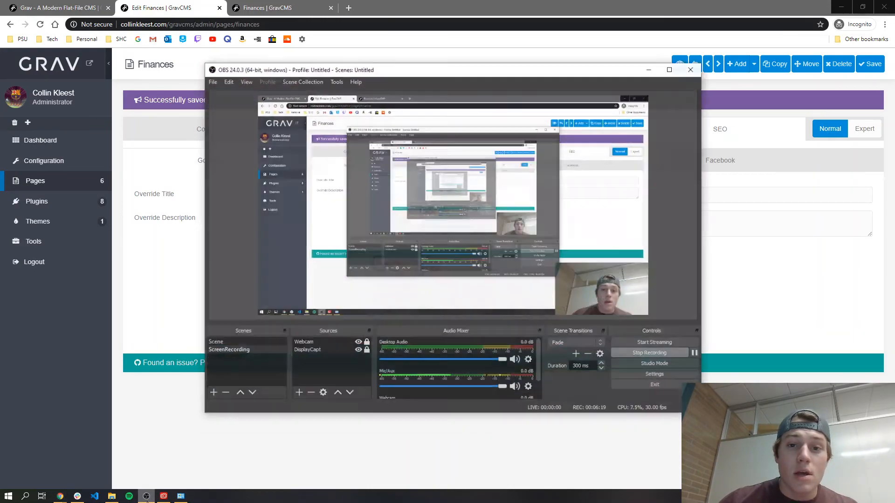